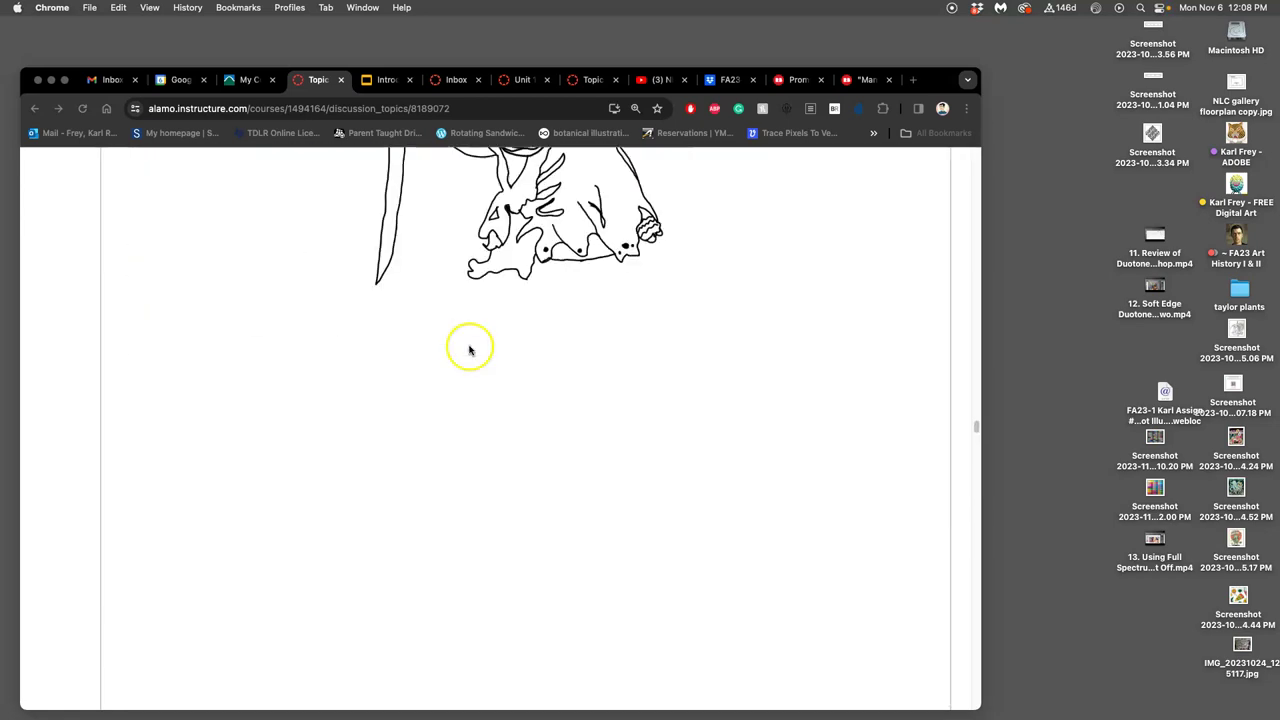
Step: Scroll down the discussion, zoom the page to 150%, and widen the Chrome window to fit the knight-on-lion illustration
scroll(469, 349, "down", 20)
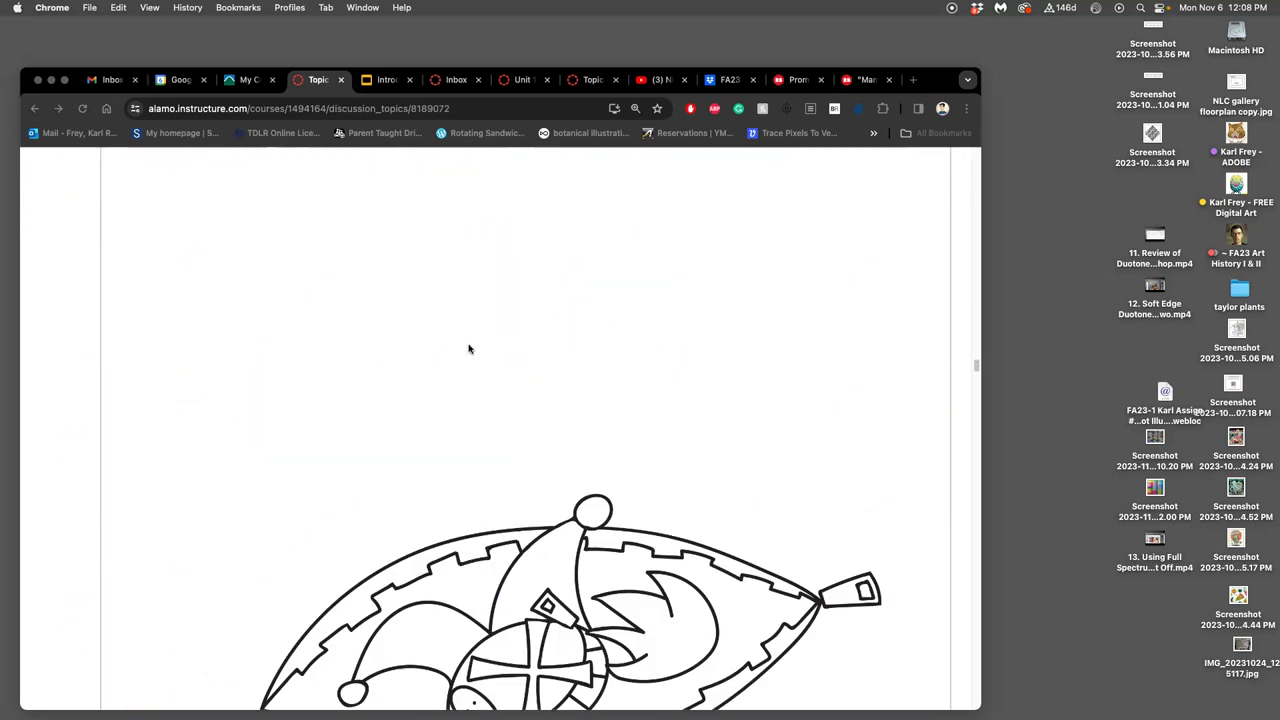
scroll(469, 349, "down", 20)
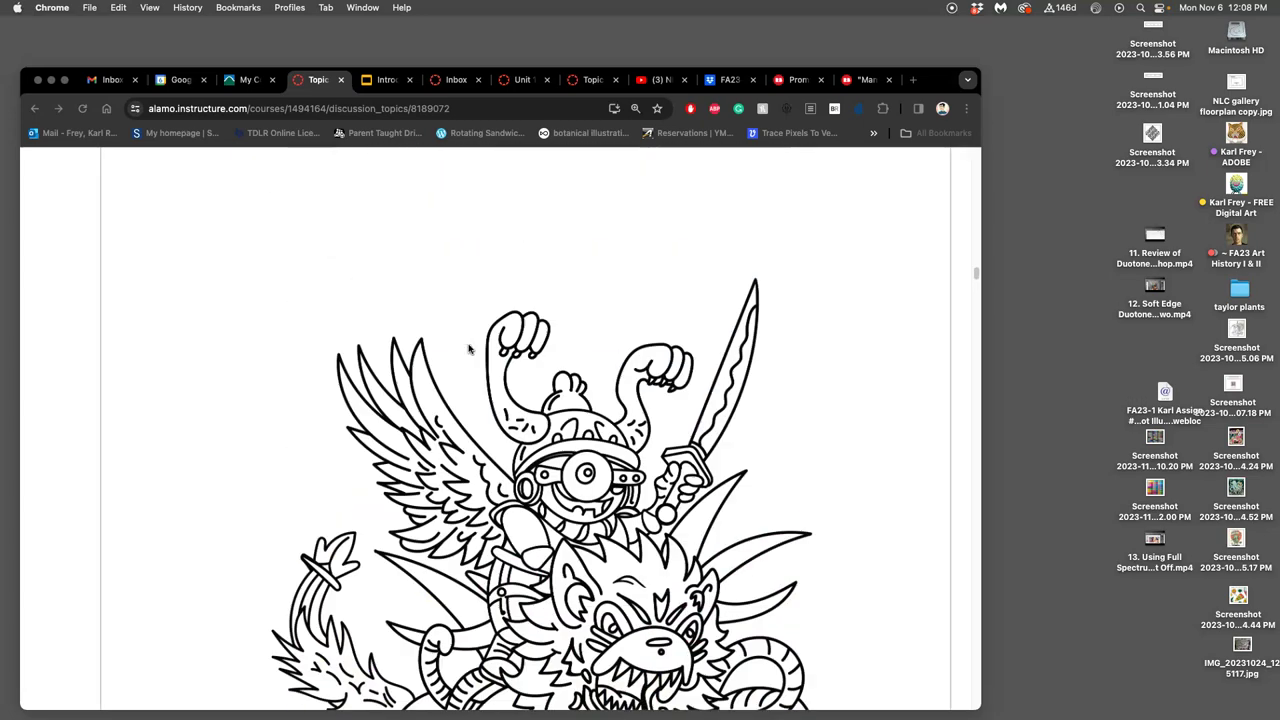
scroll(469, 349, "down", 20)
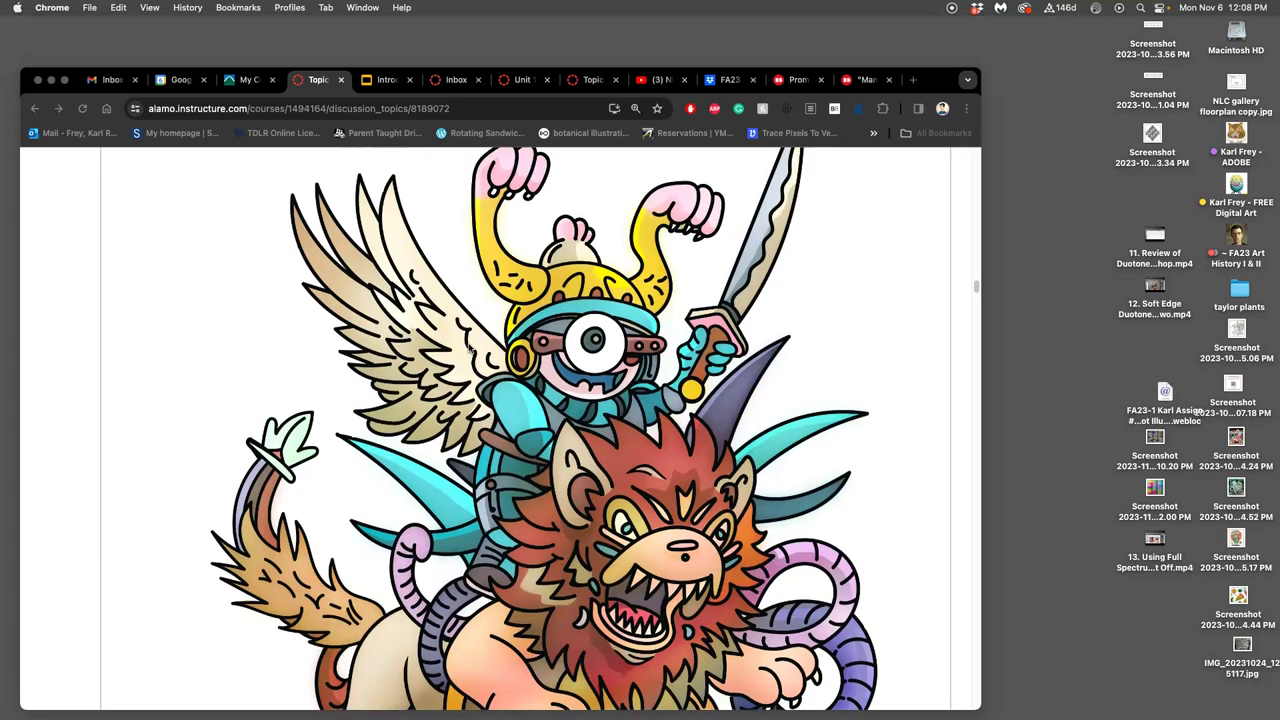
scroll(547, 363, "down", 2)
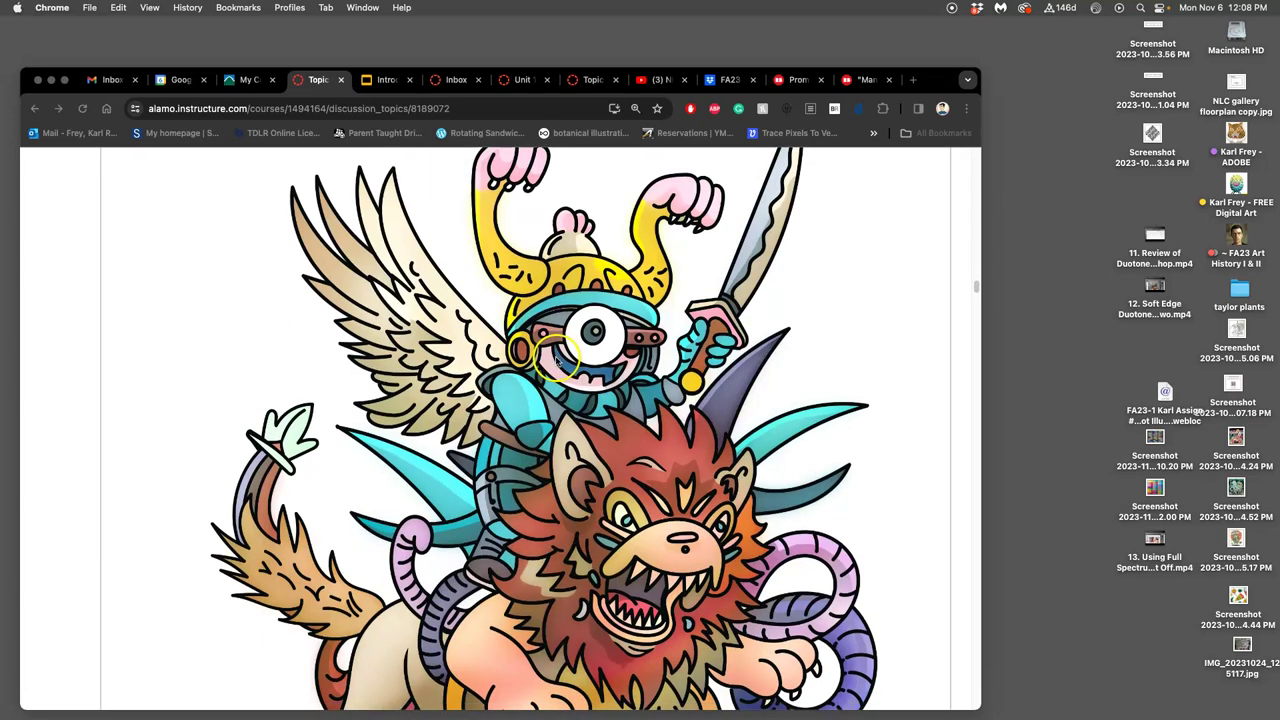
key("super+minus")
scroll(816, 323, "down", 5)
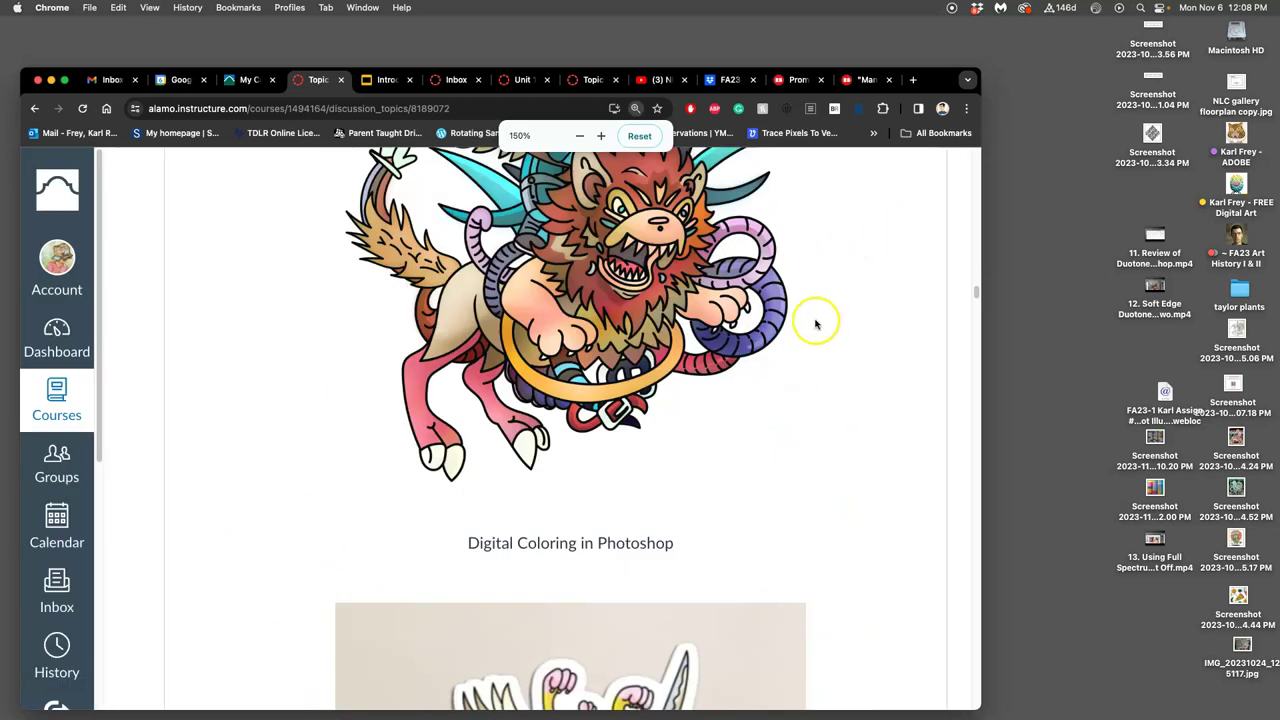
scroll(816, 323, "down", 5)
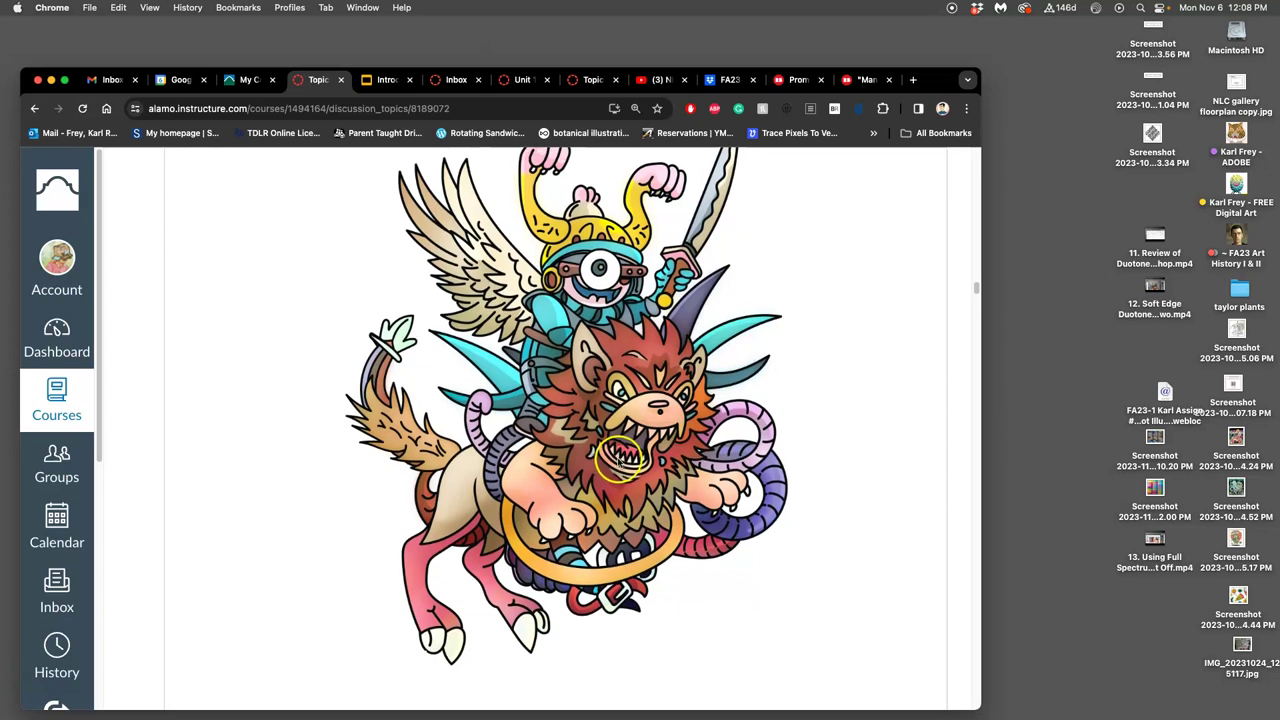
left_click_drag(980, 66, 1042, 42)
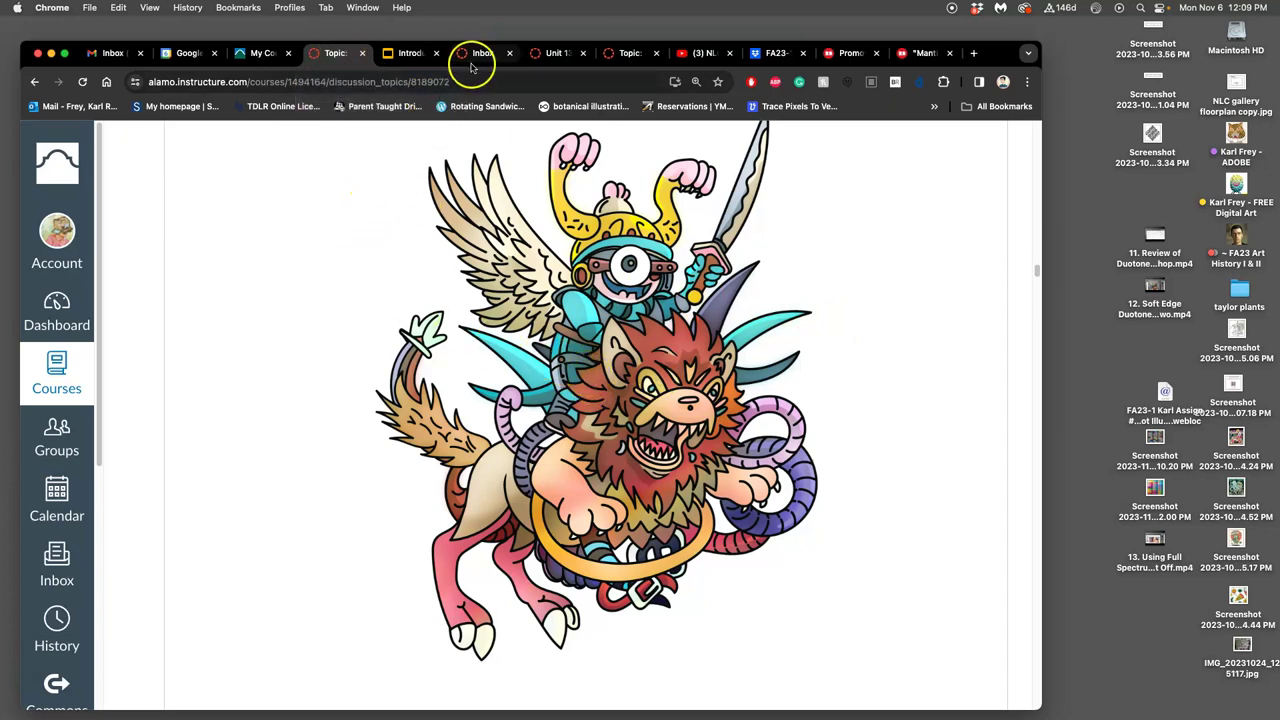
Step: Return to the ARTS-2348 course home and open its Unit Modules page
scroll(401, 203, "up", 15)
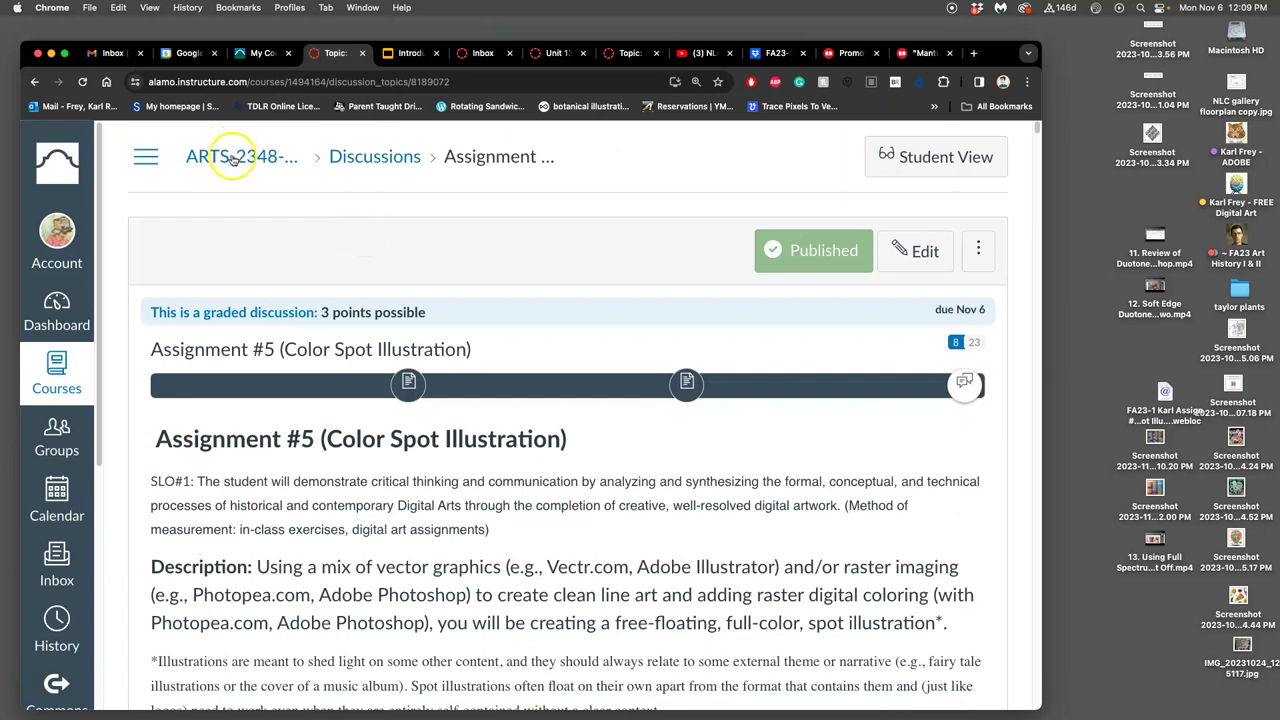
left_click(232, 157)
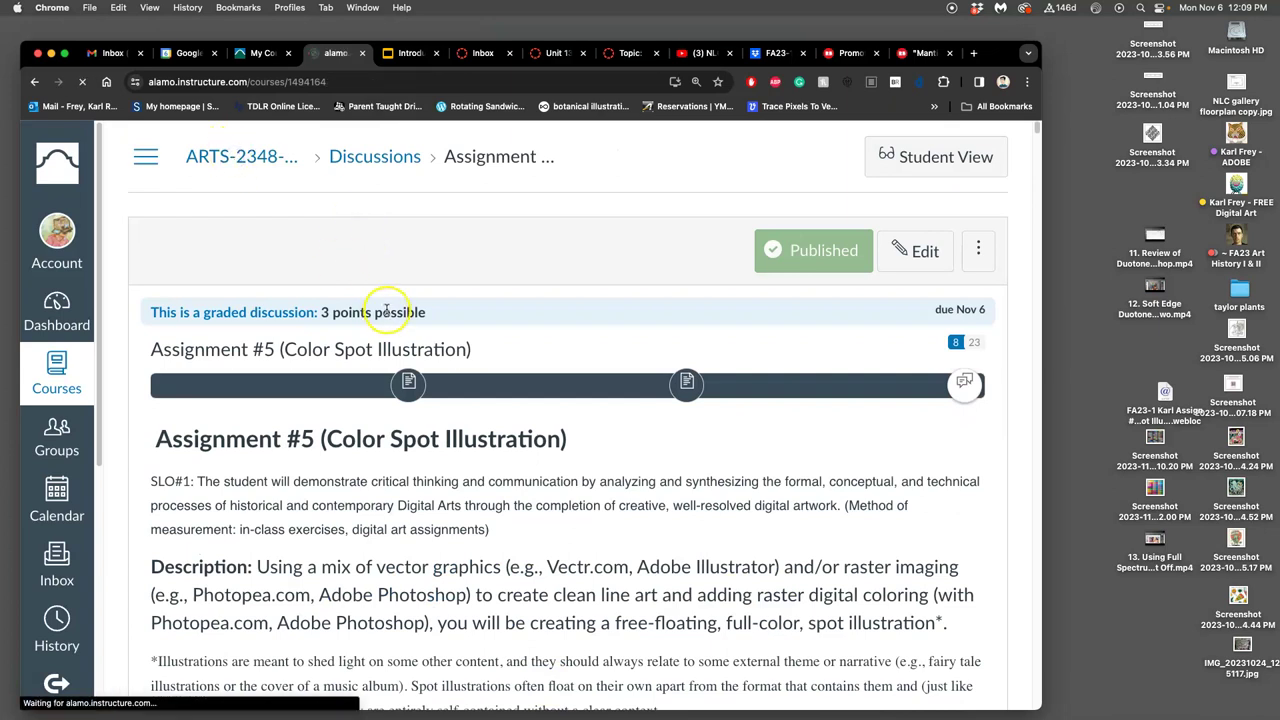
scroll(490, 400, "down", 5)
scroll(517, 407, "down", 3)
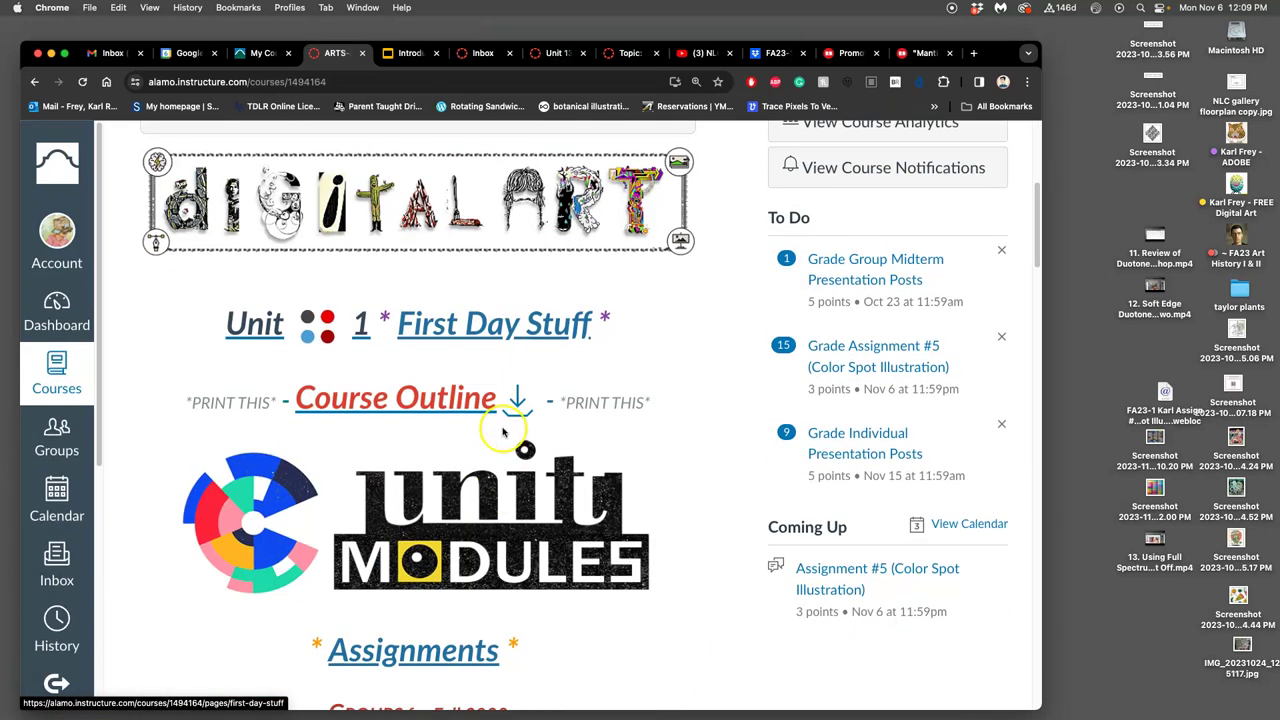
left_click(497, 522)
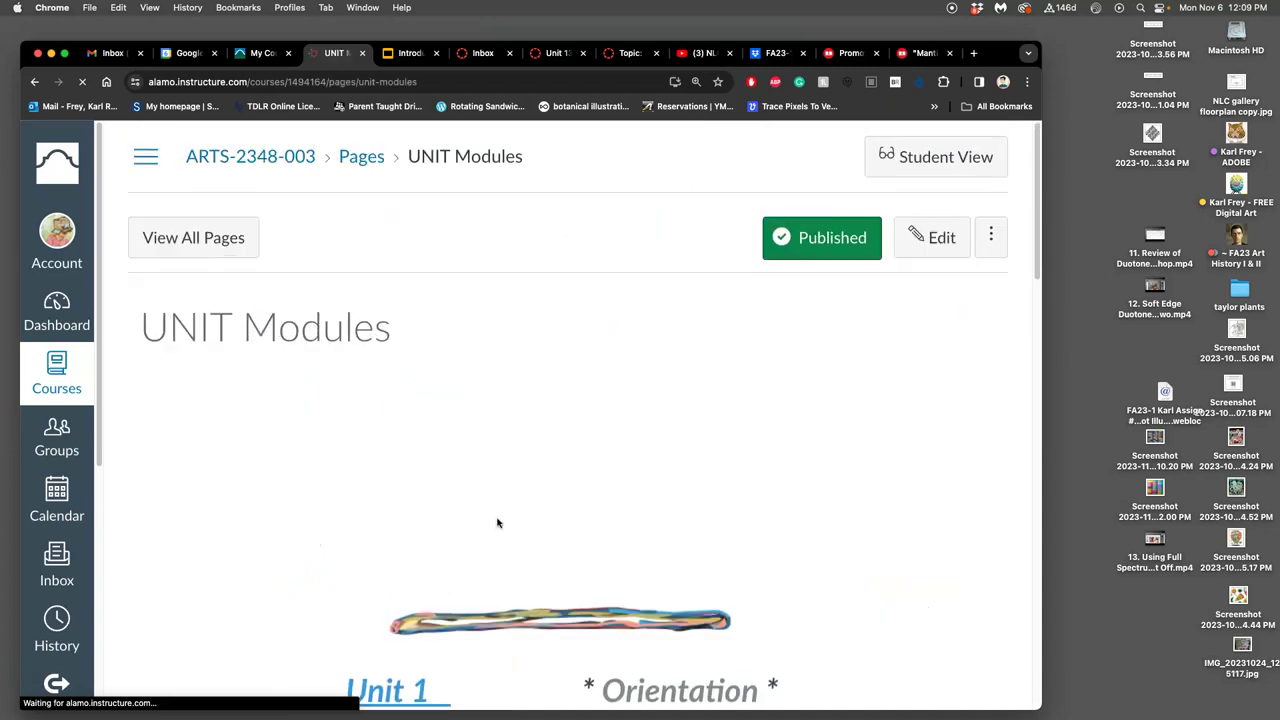
Step: Open the Unit 12: Type & Poster Design overview and scroll through its tasks and deliverables
scroll(497, 522, "down", 8)
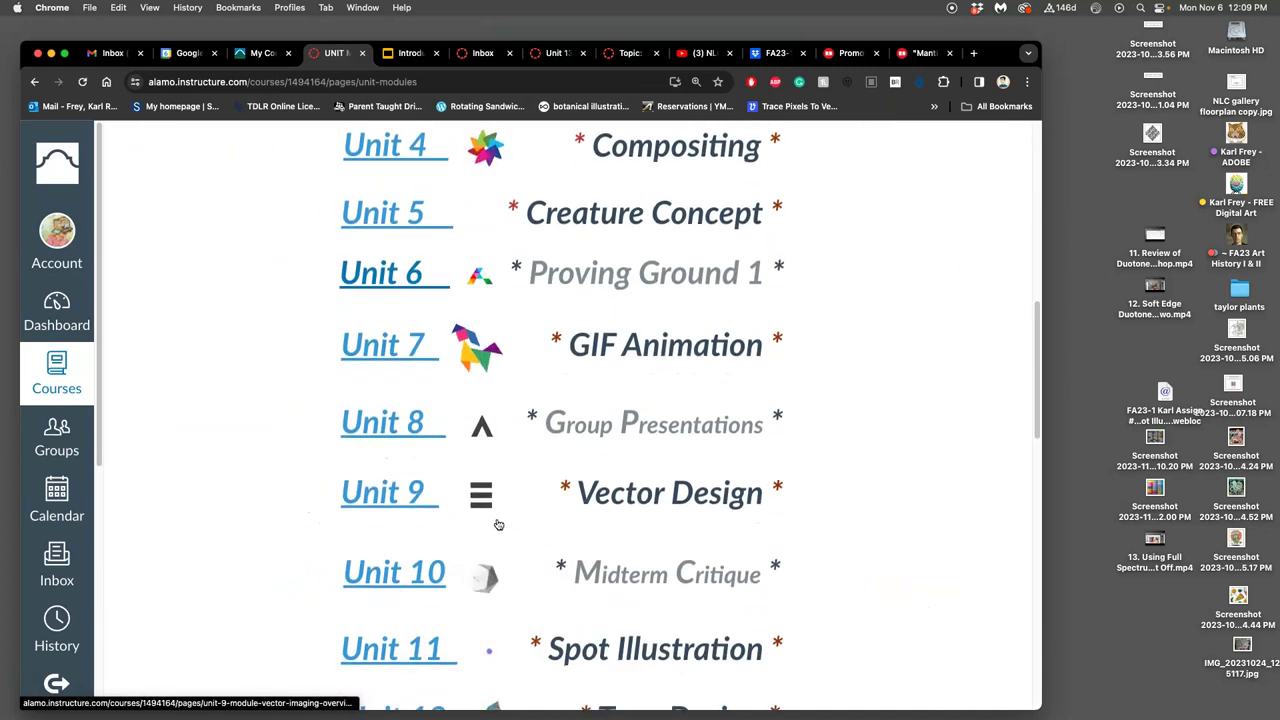
scroll(497, 522, "down", 4)
left_click(424, 558)
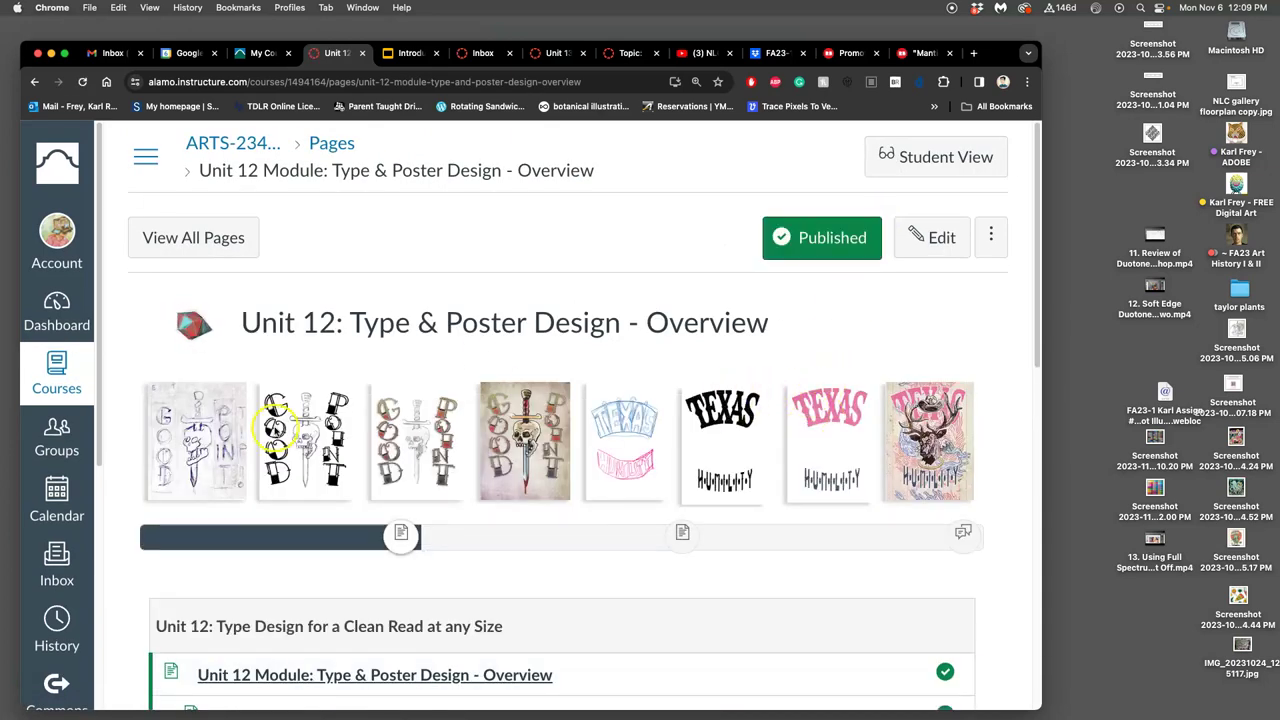
scroll(211, 449, "down", 2)
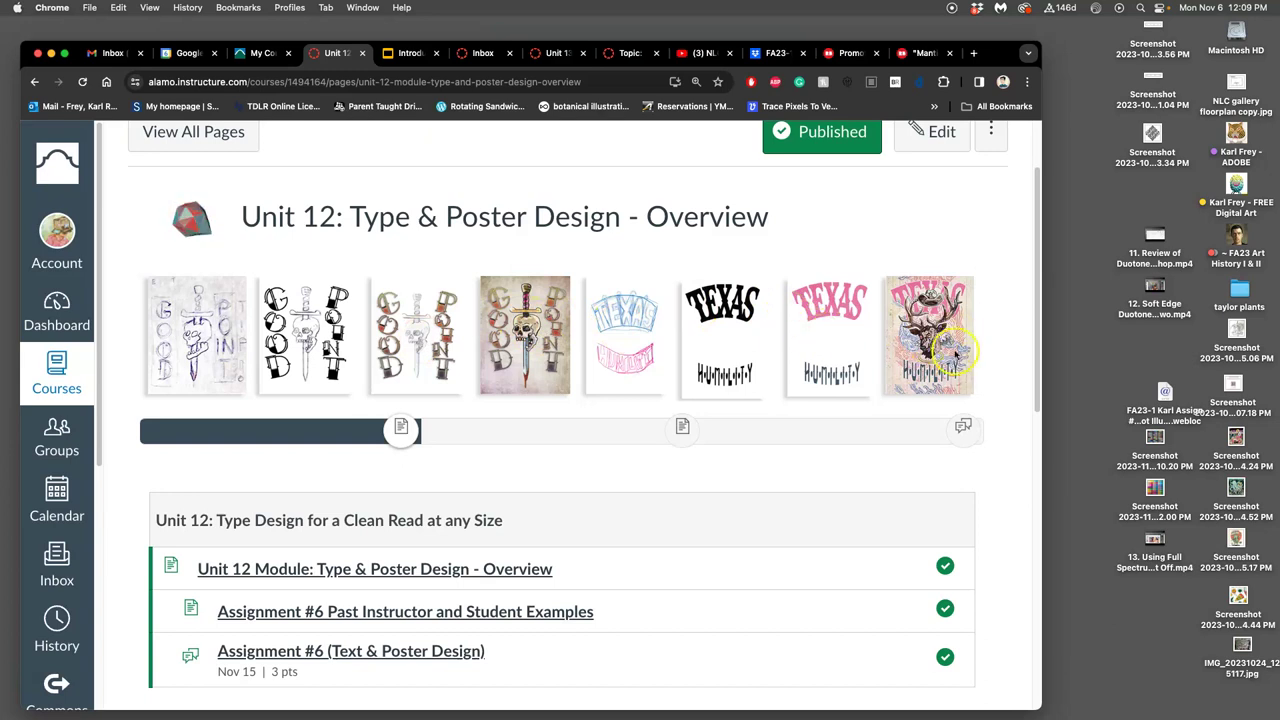
scroll(848, 374, "down", 10)
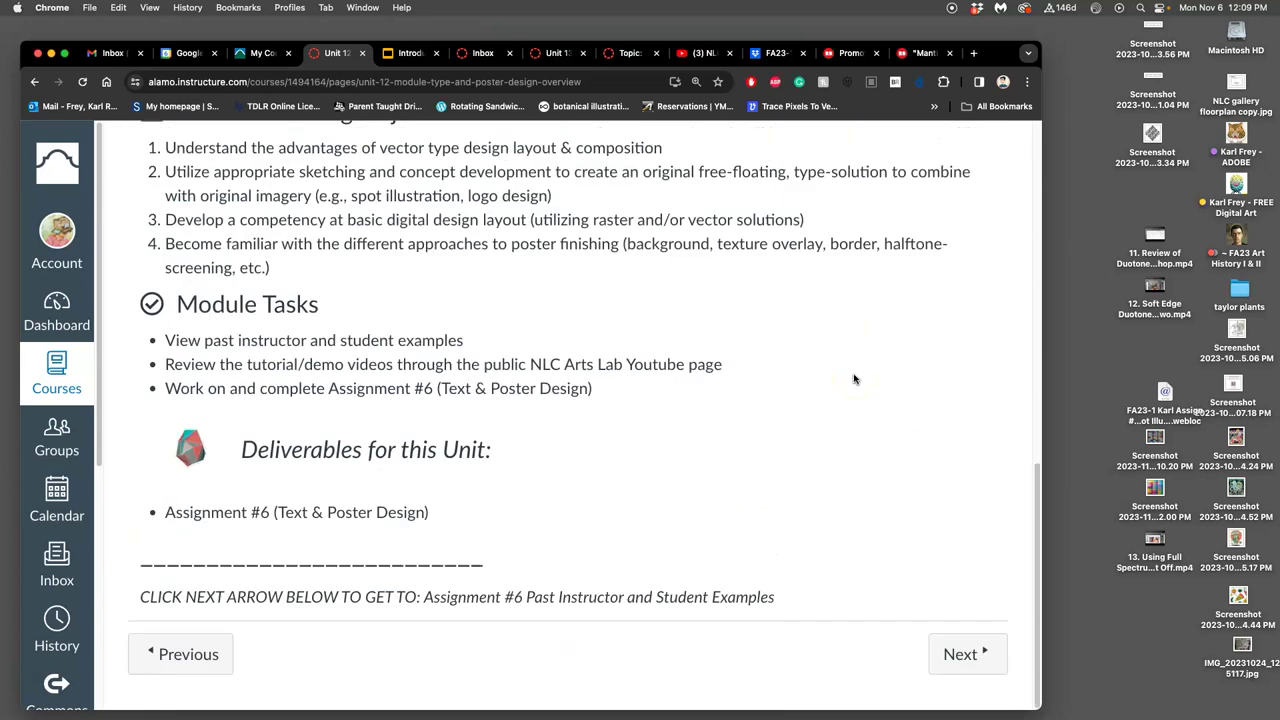
Step: Go on to the Assignment #6 past examples page and browse its sketch-to-final poster progressions
left_click(962, 656)
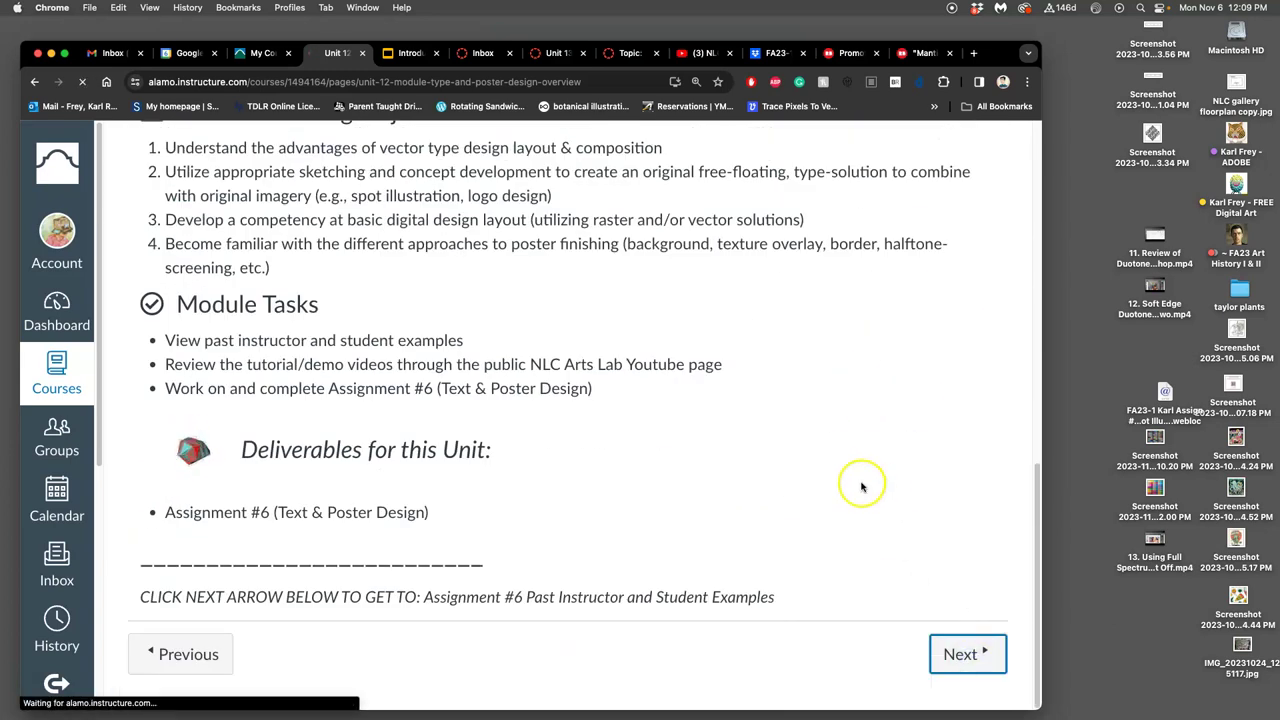
scroll(796, 482, "down", 5)
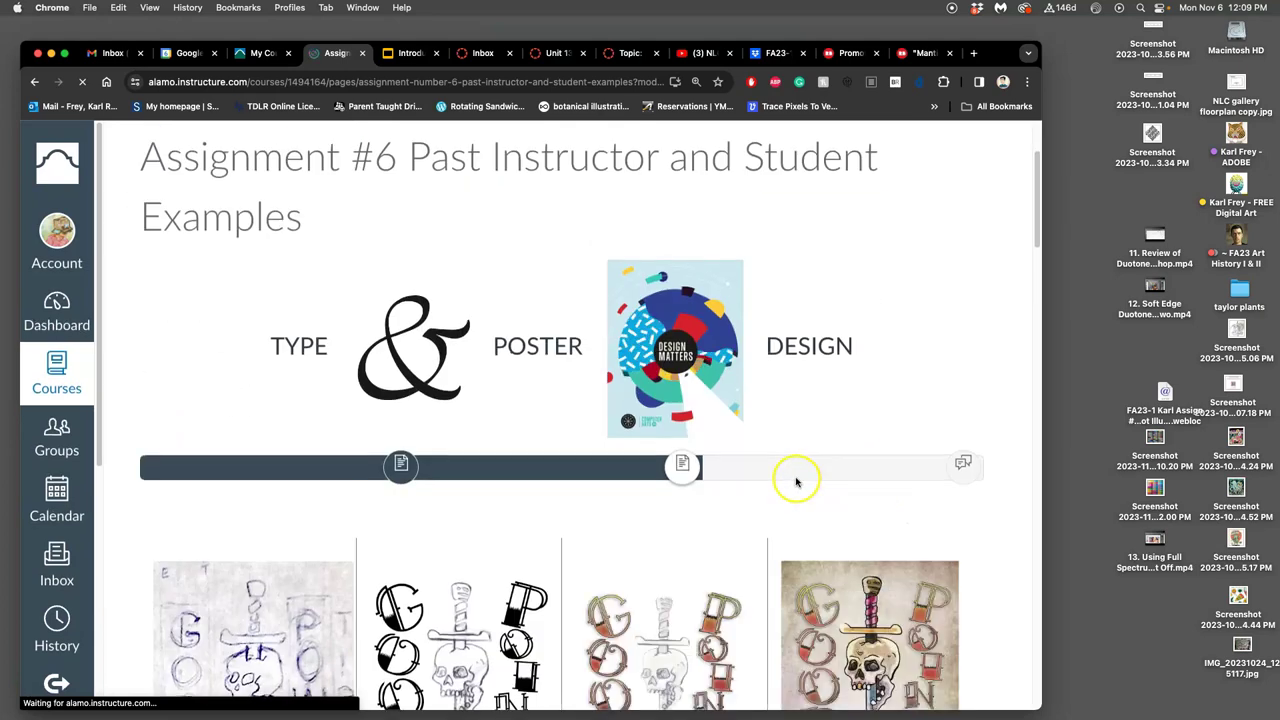
scroll(796, 482, "down", 5)
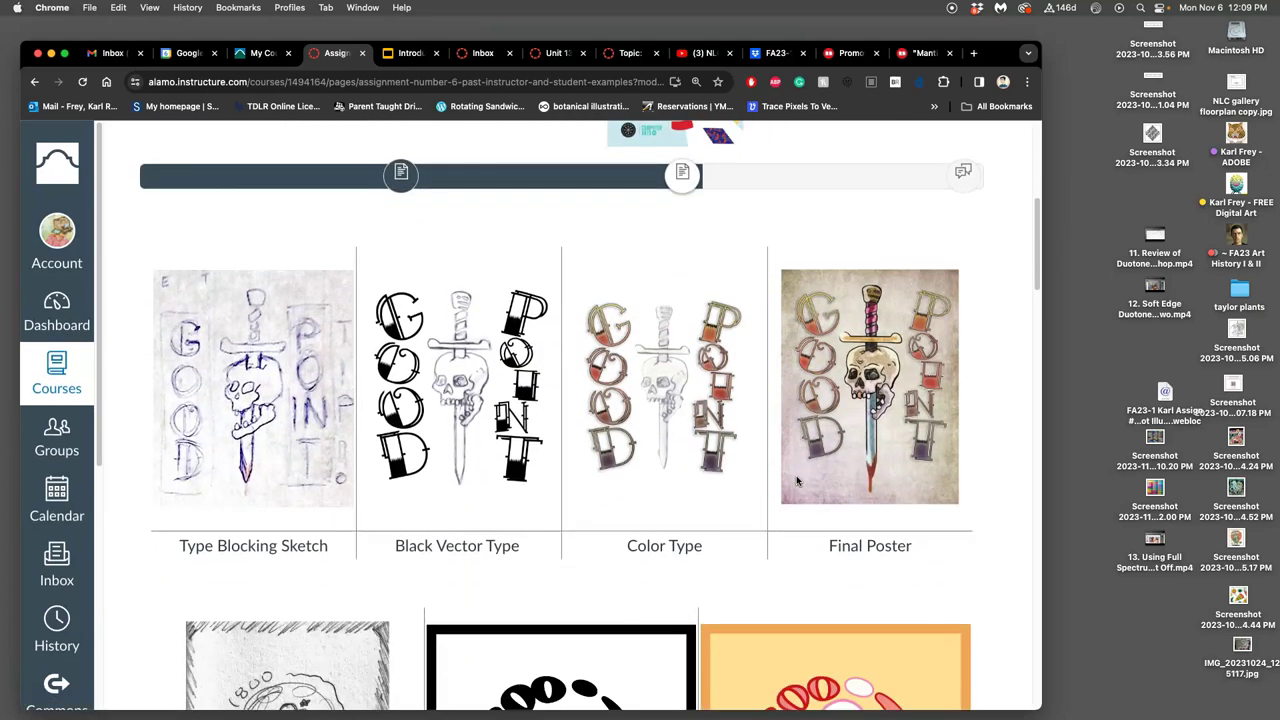
scroll(798, 484, "down", 1)
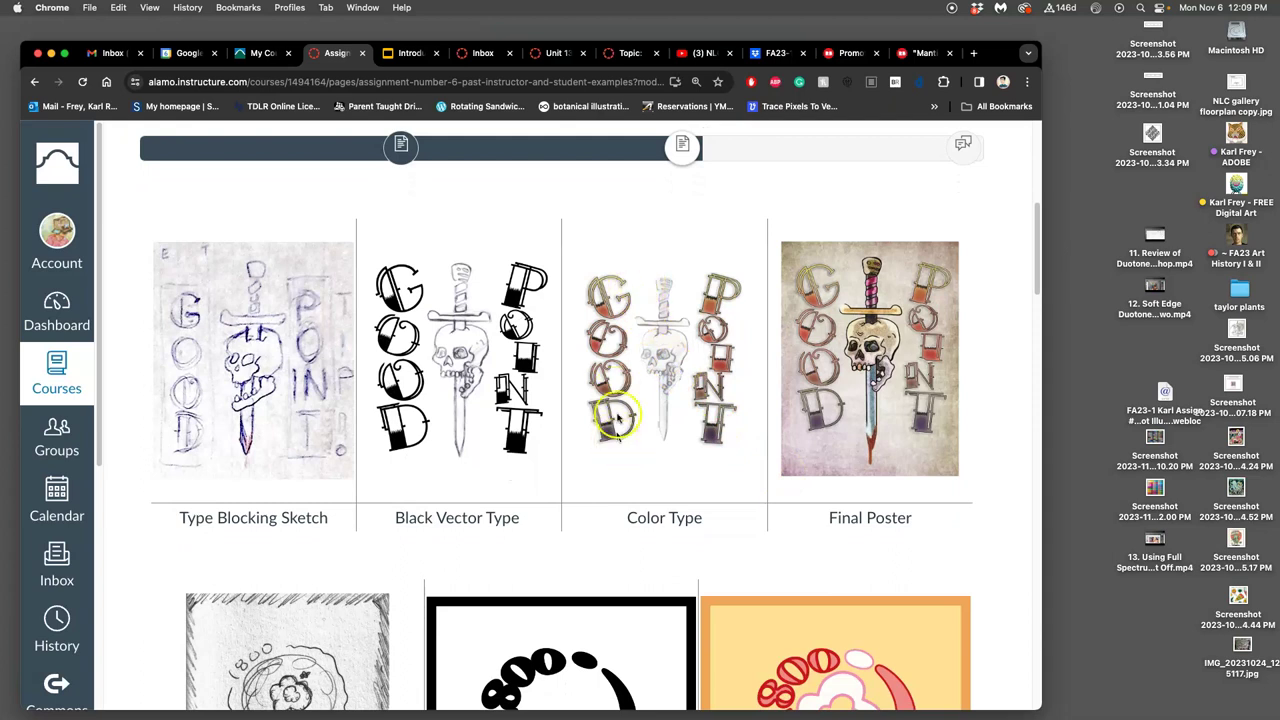
scroll(793, 467, "down", 5)
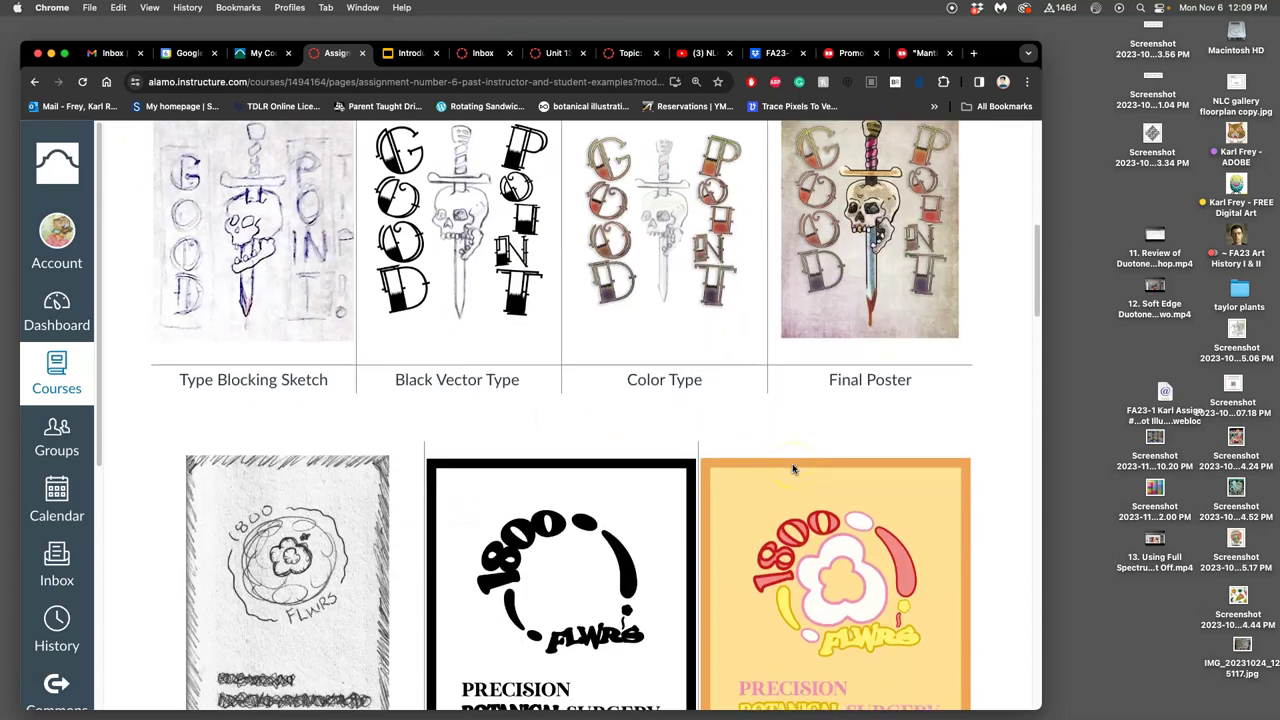
scroll(793, 470, "down", 6)
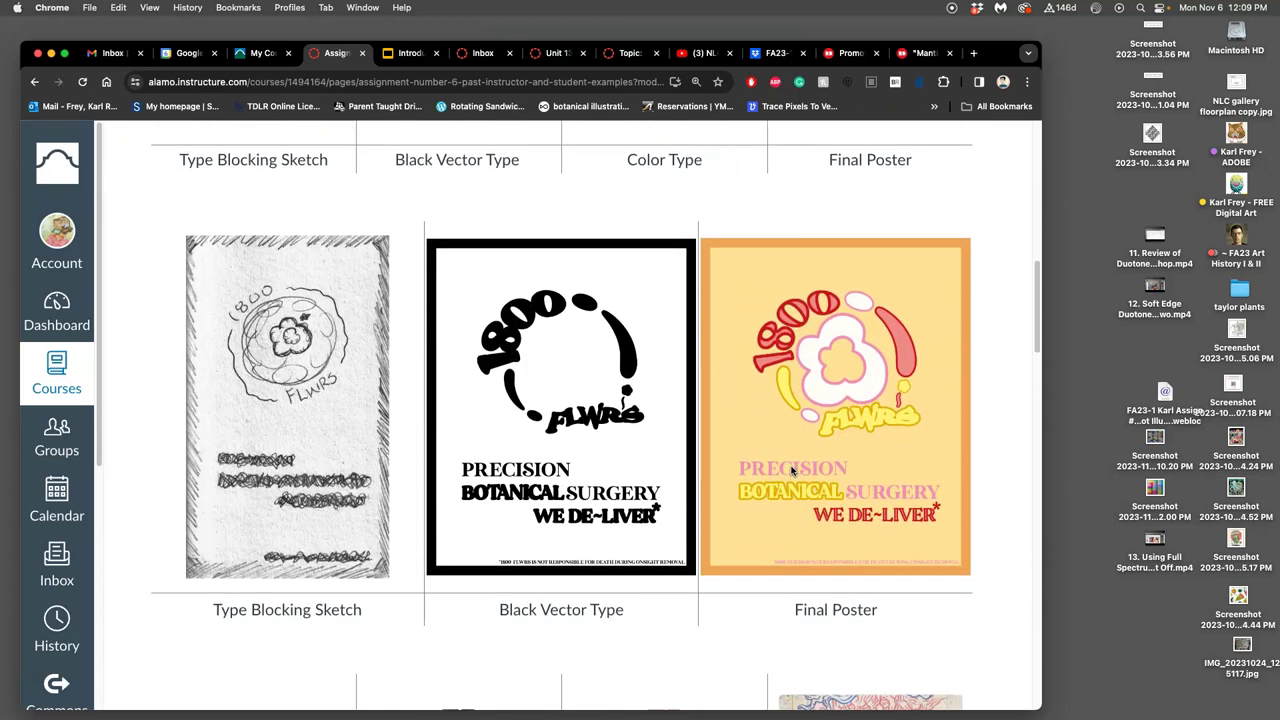
scroll(793, 470, "down", 10)
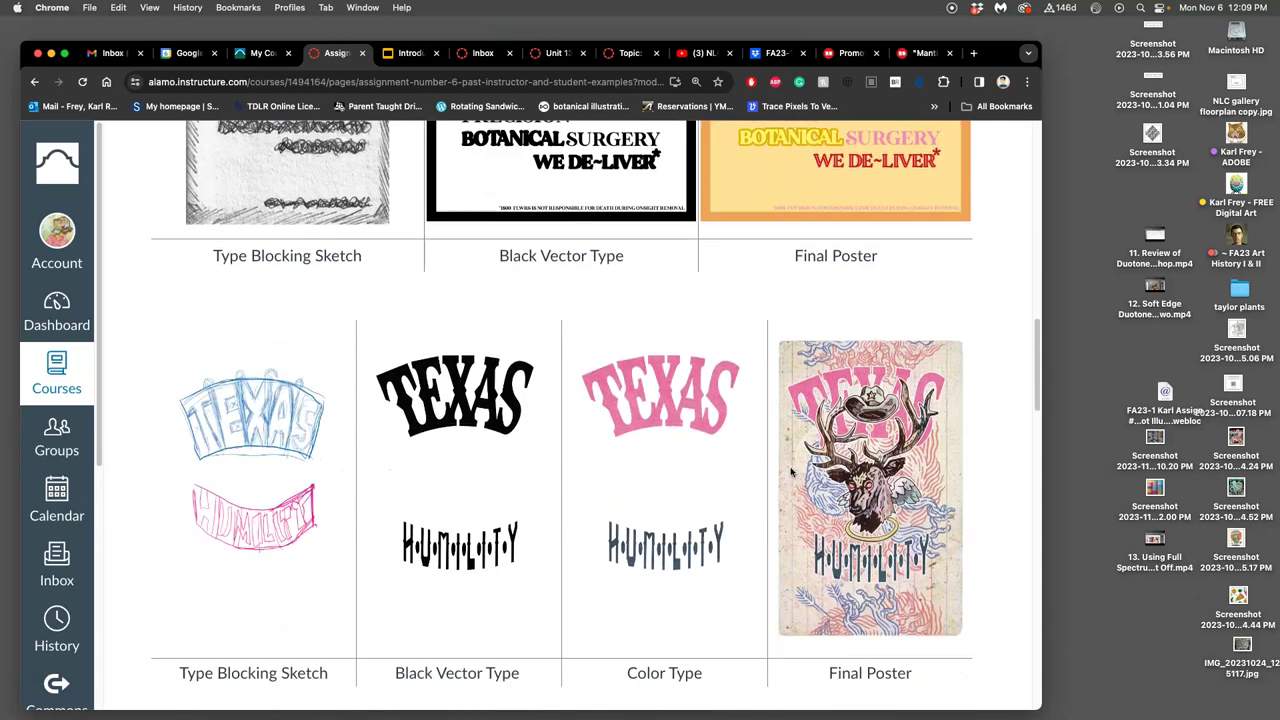
scroll(791, 471, "down", 4)
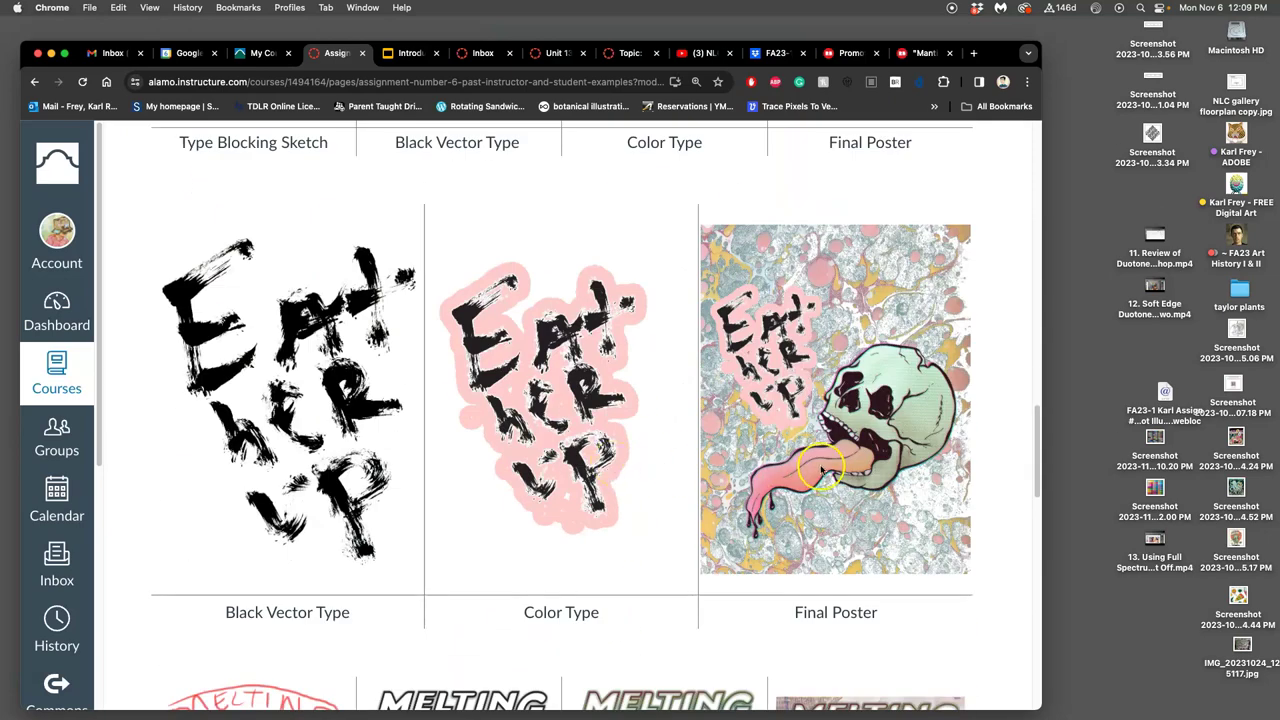
scroll(820, 474, "down", 11)
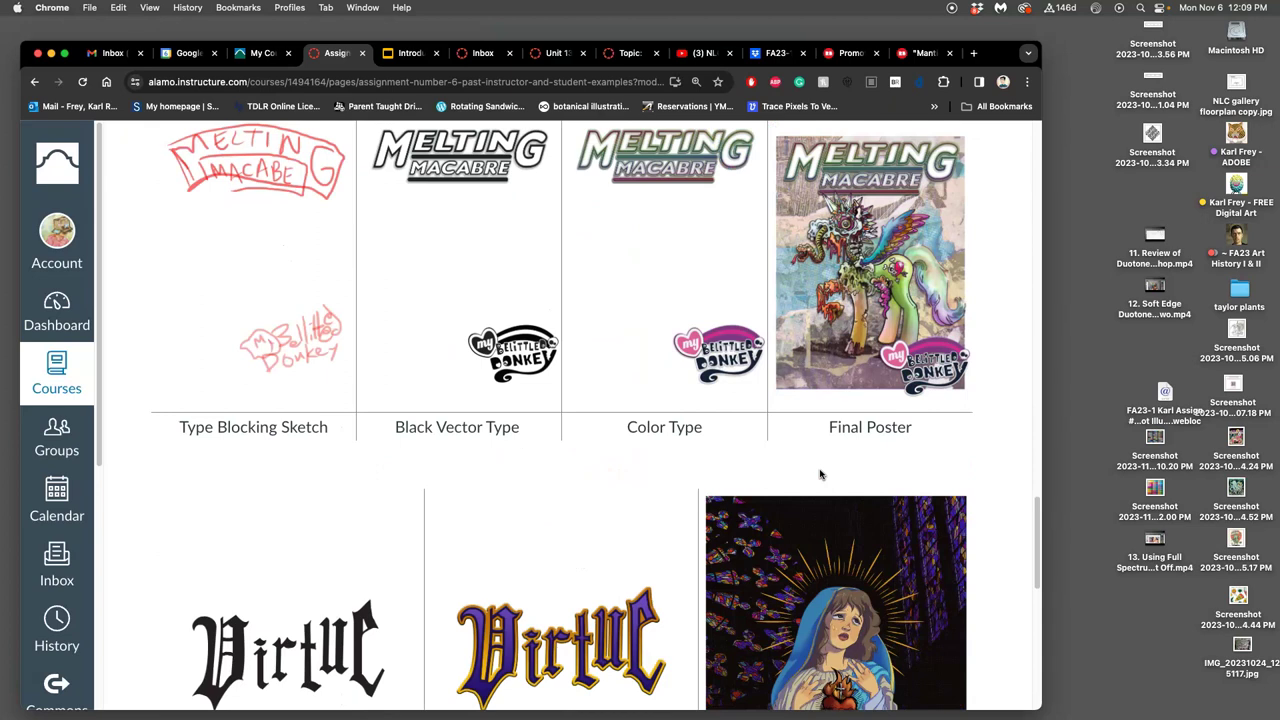
scroll(817, 355, "up", 1)
left_click(817, 355)
scroll(874, 420, "down", 5)
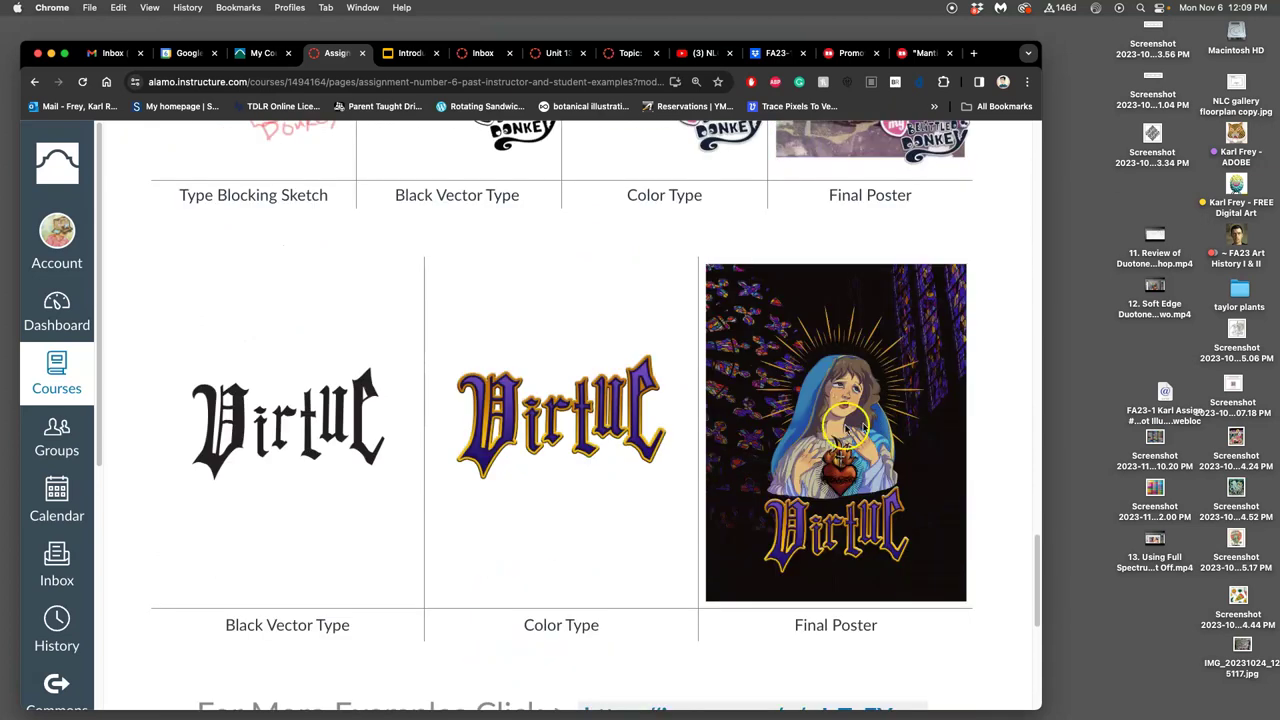
scroll(838, 453, "down", 10)
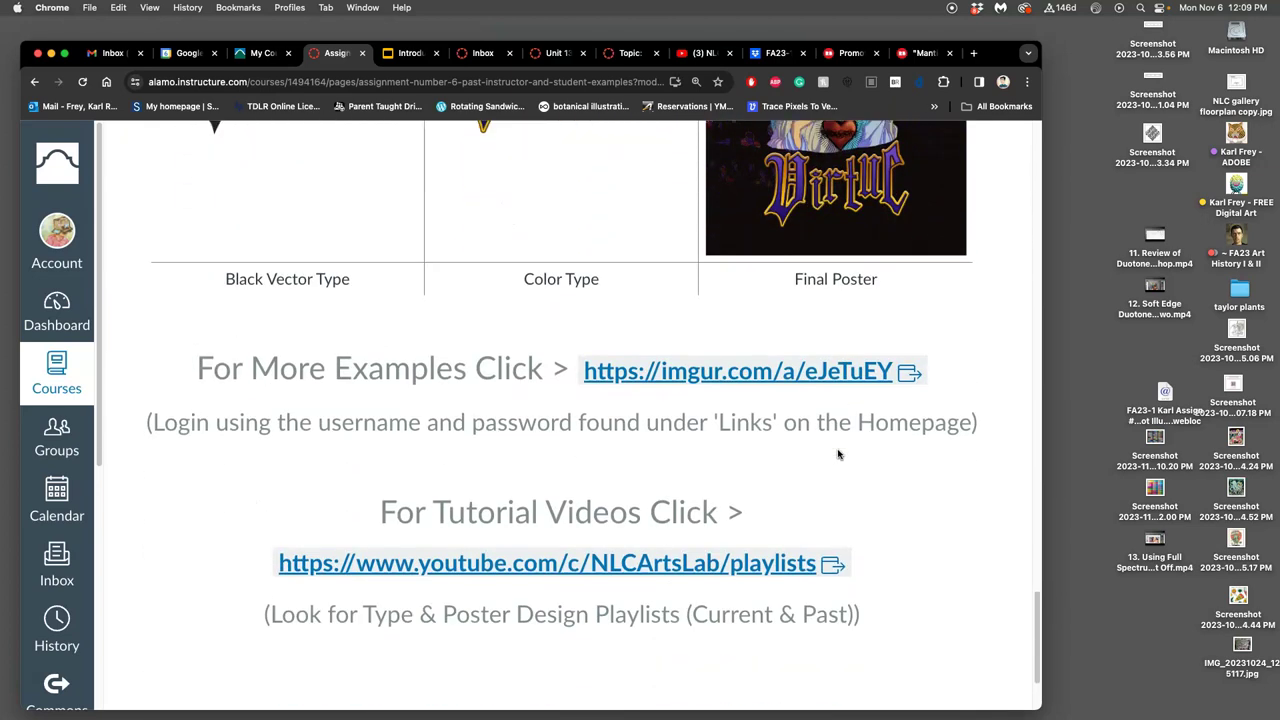
Step: Move on to the Assignment #6 discussion and scroll to the instructor's MAN-UP-TICORE! reply
left_click(963, 655)
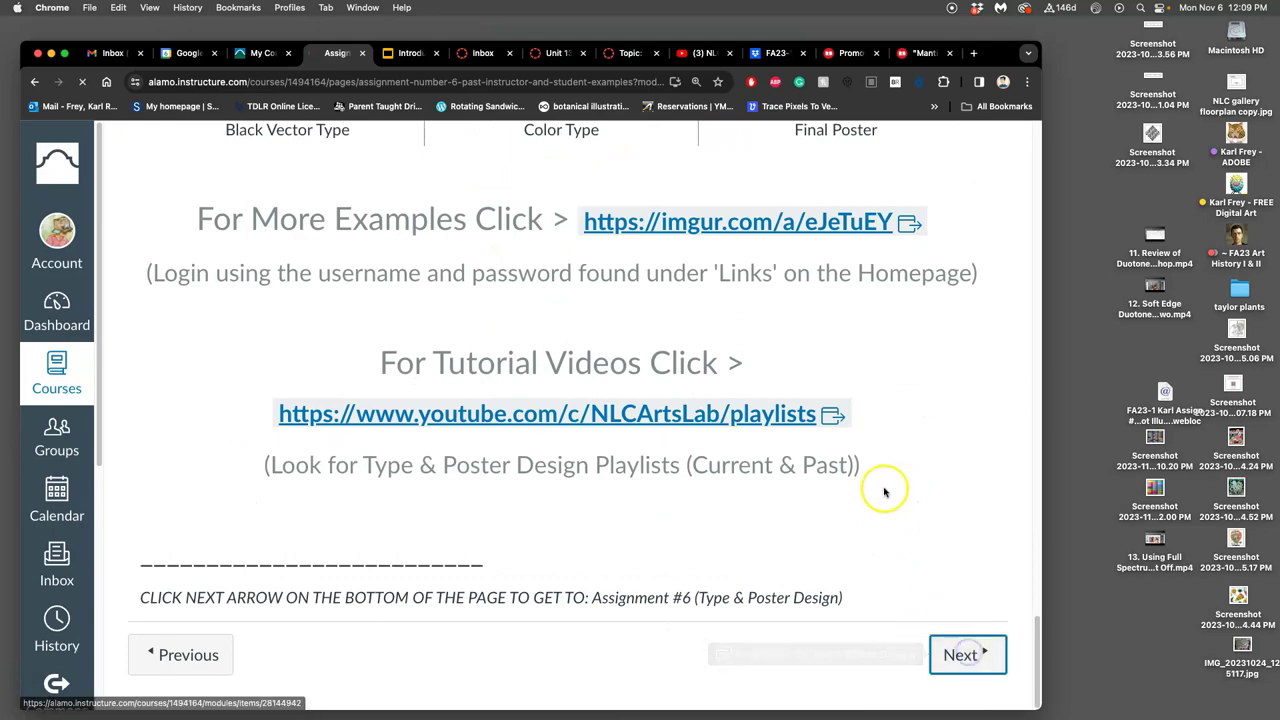
scroll(636, 486, "down", 20)
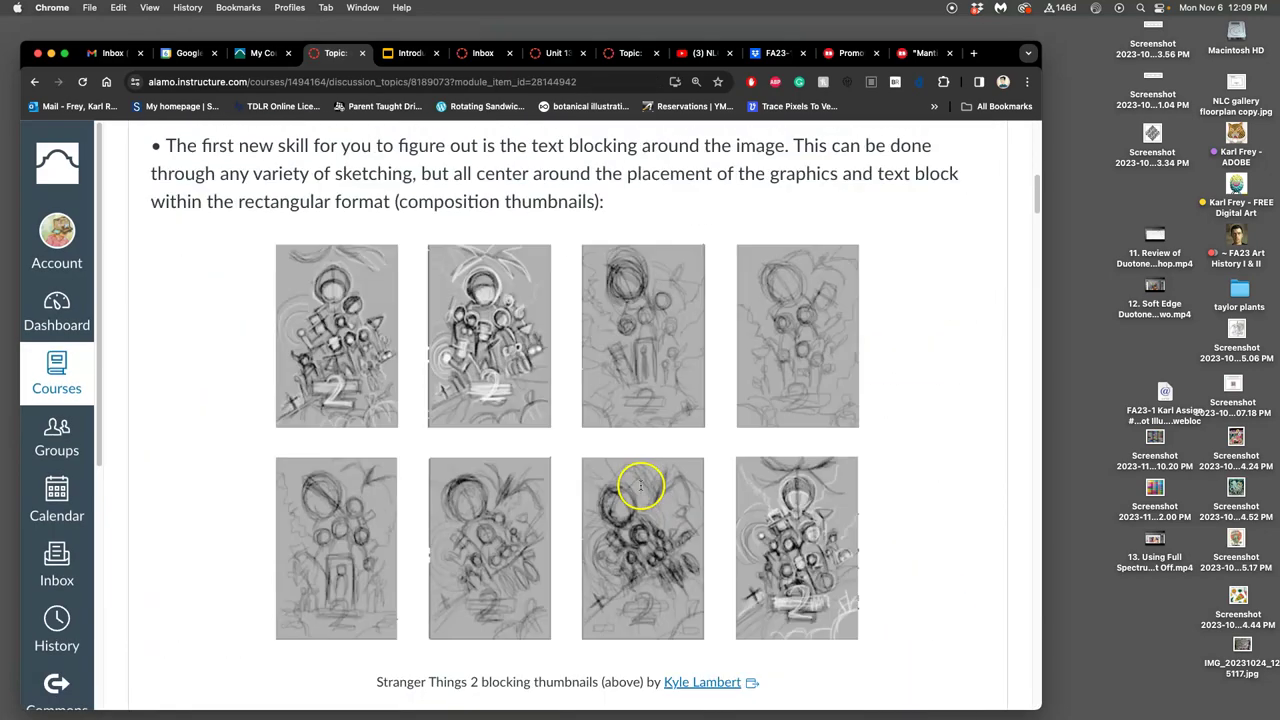
scroll(642, 490, "down", 20)
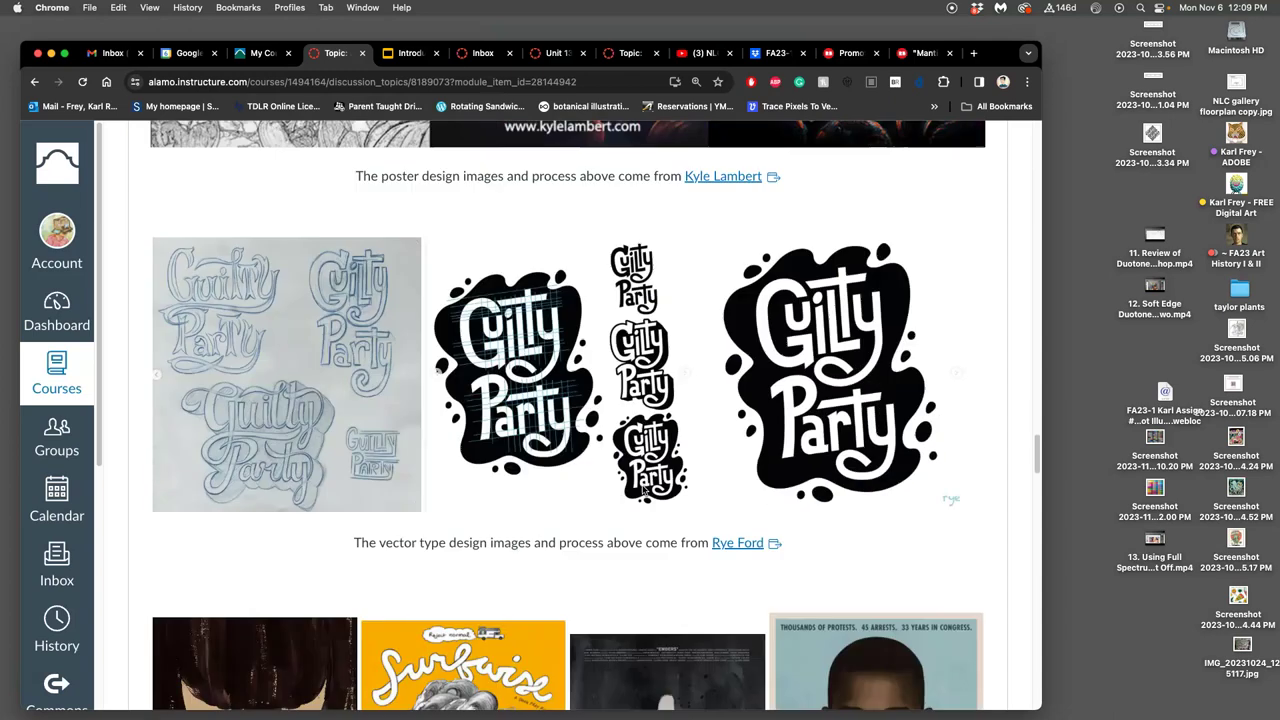
scroll(642, 490, "down", 20)
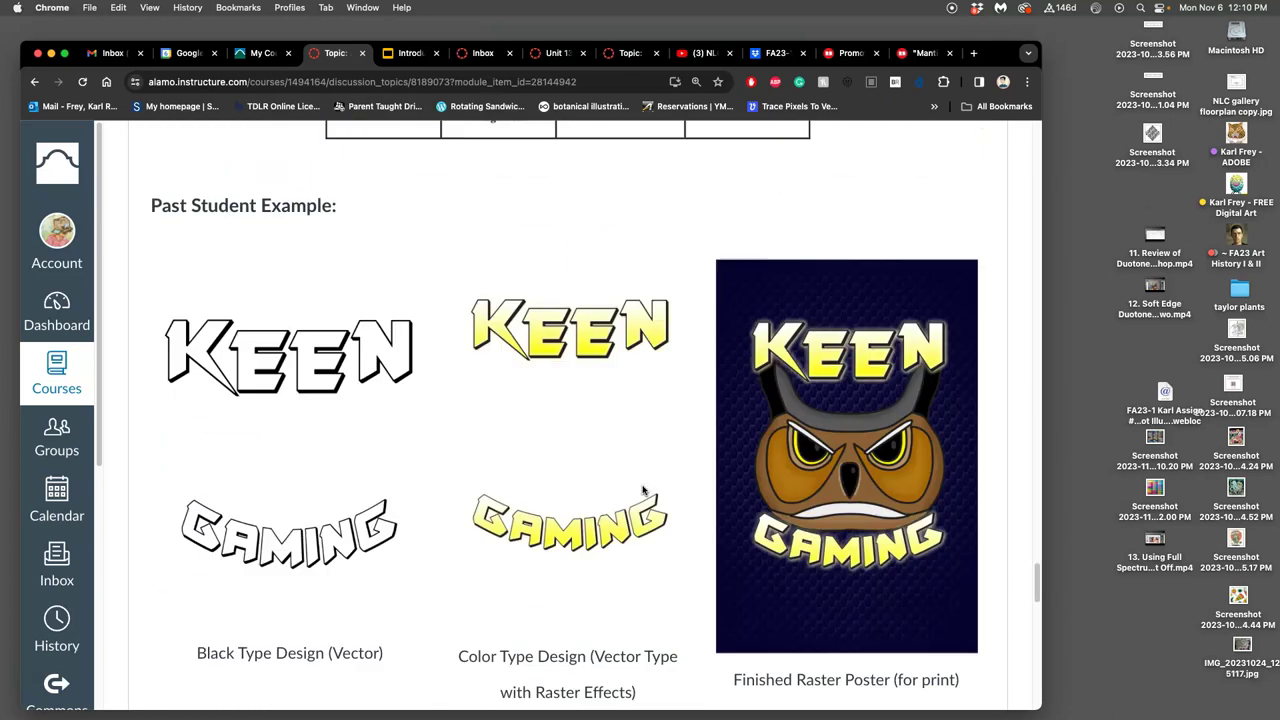
scroll(642, 490, "down", 20)
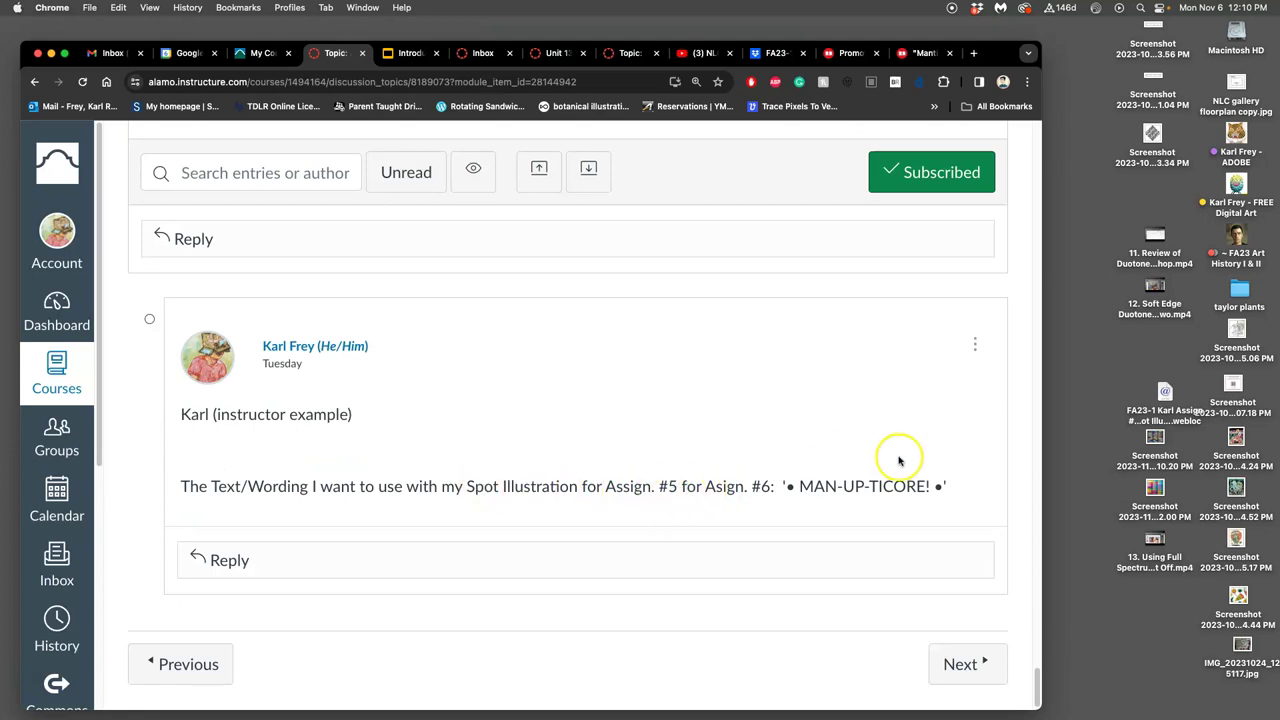
Step: Open the Assign 5 folder inside ADOBE and preview the line art copy PNG
double_click(1236, 186)
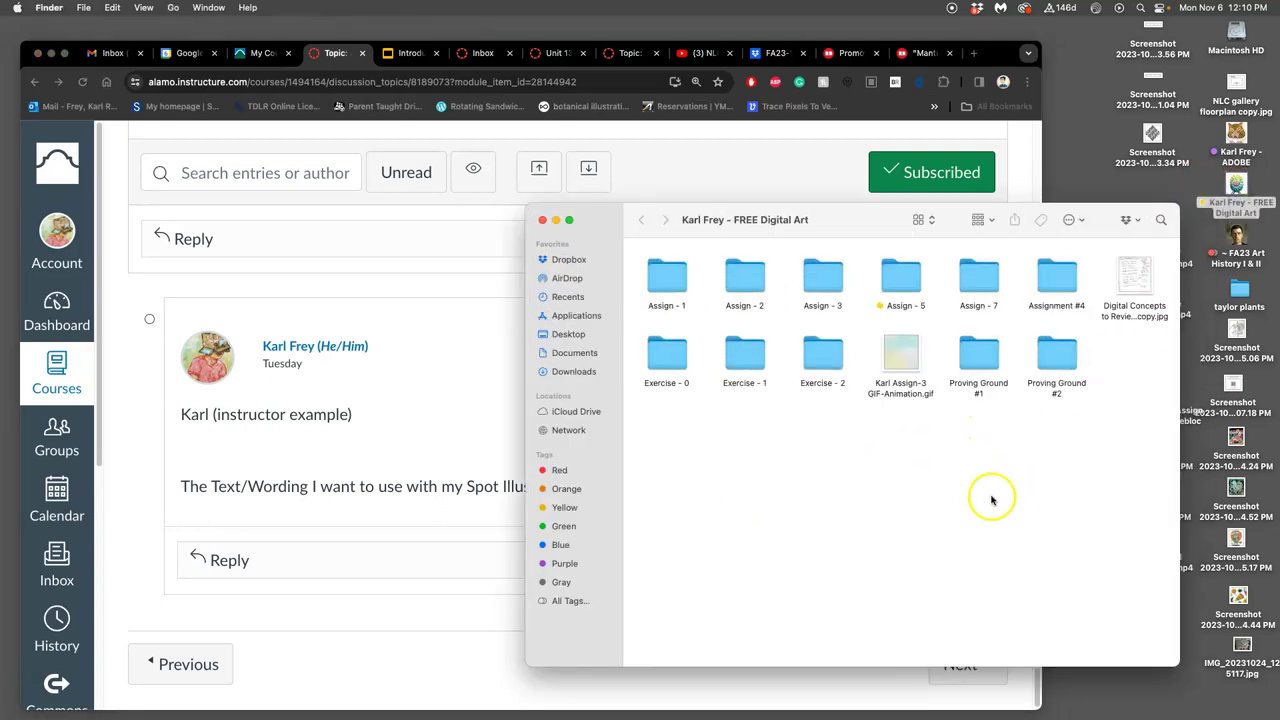
double_click(901, 280)
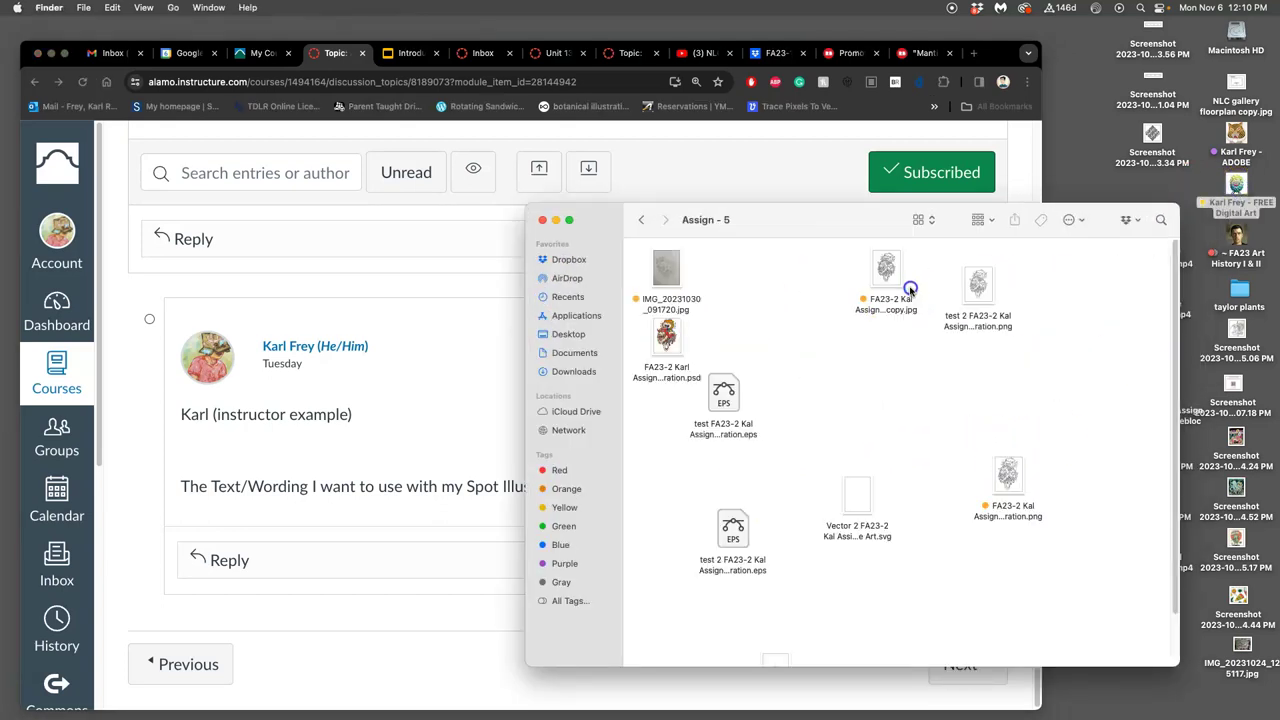
left_click(541, 220)
double_click(1240, 141)
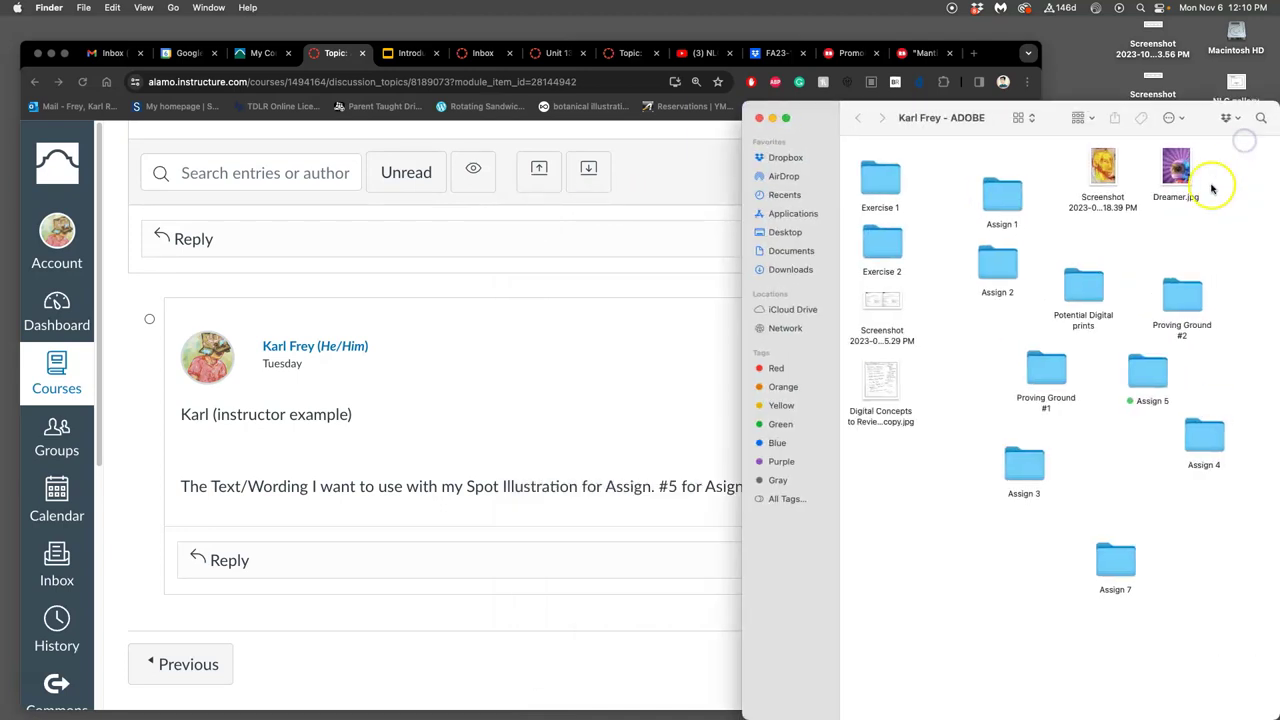
left_click(1138, 386)
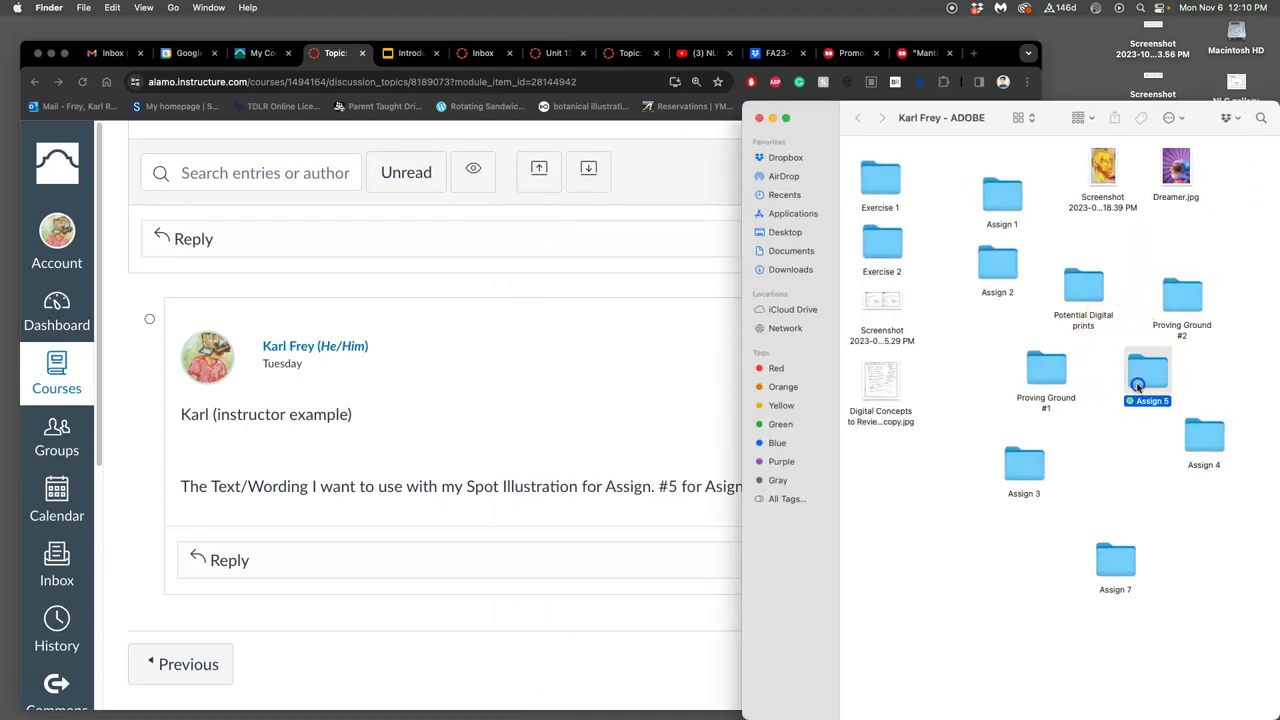
double_click(1138, 386)
left_click(1018, 514)
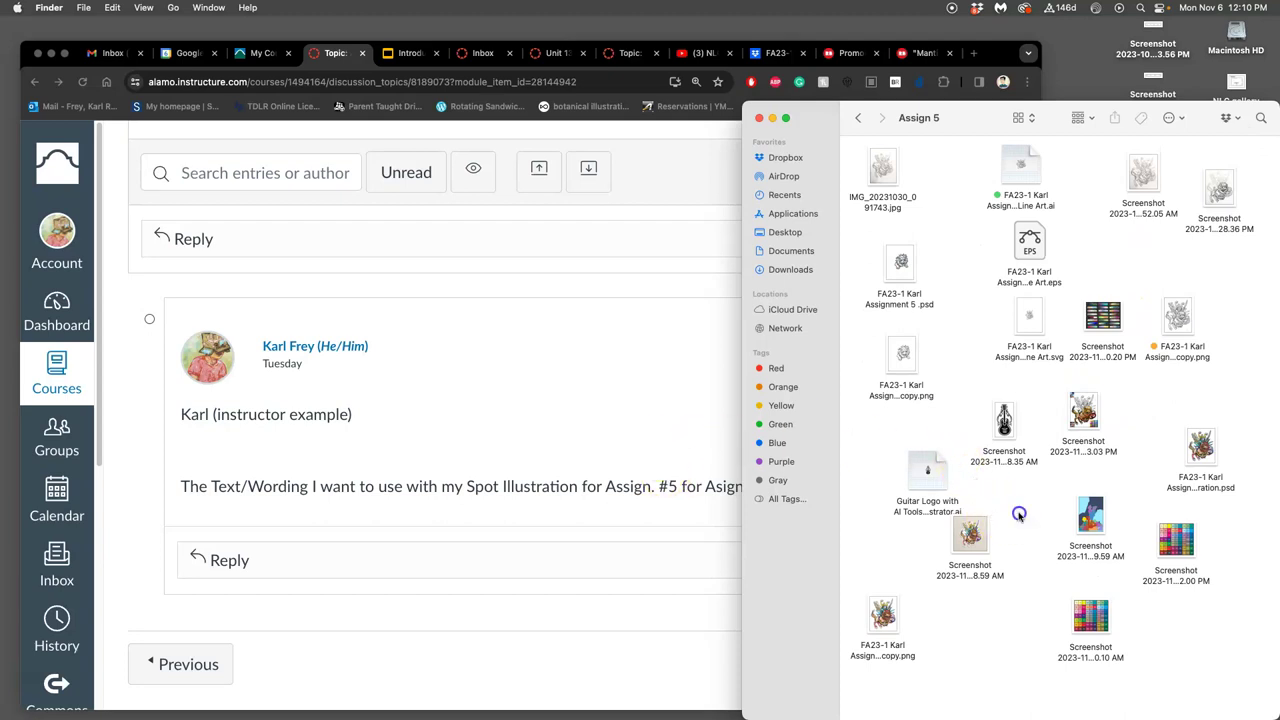
double_click(883, 614)
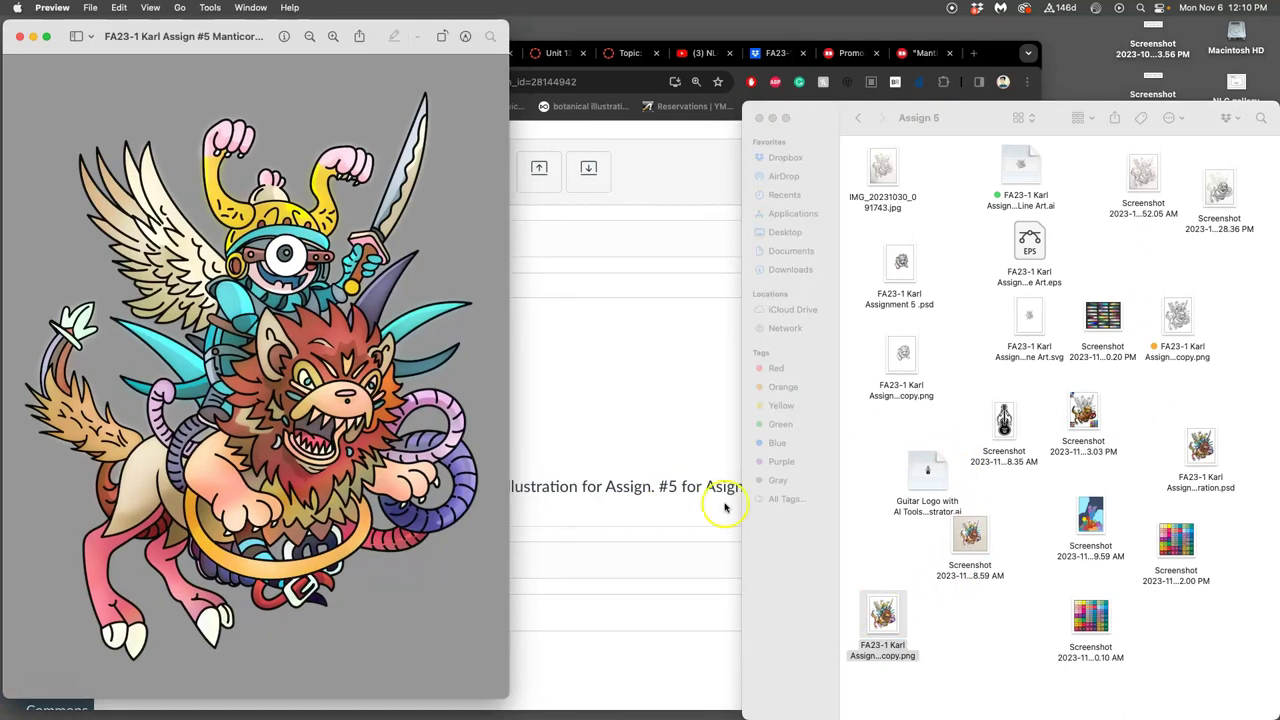
Step: Close the Manticore preview and bring up the context menu for the copy PNG
left_click(693, 456)
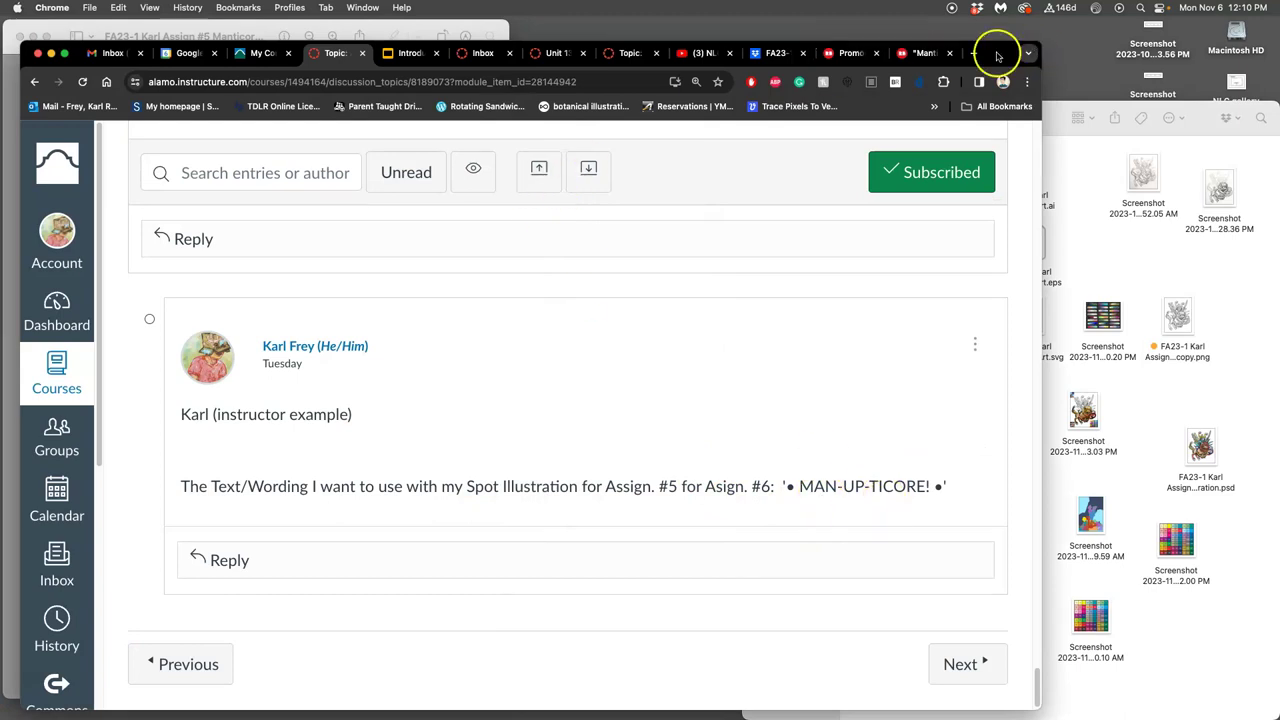
left_click_drag(991, 49, 1173, 33)
left_click(163, 145)
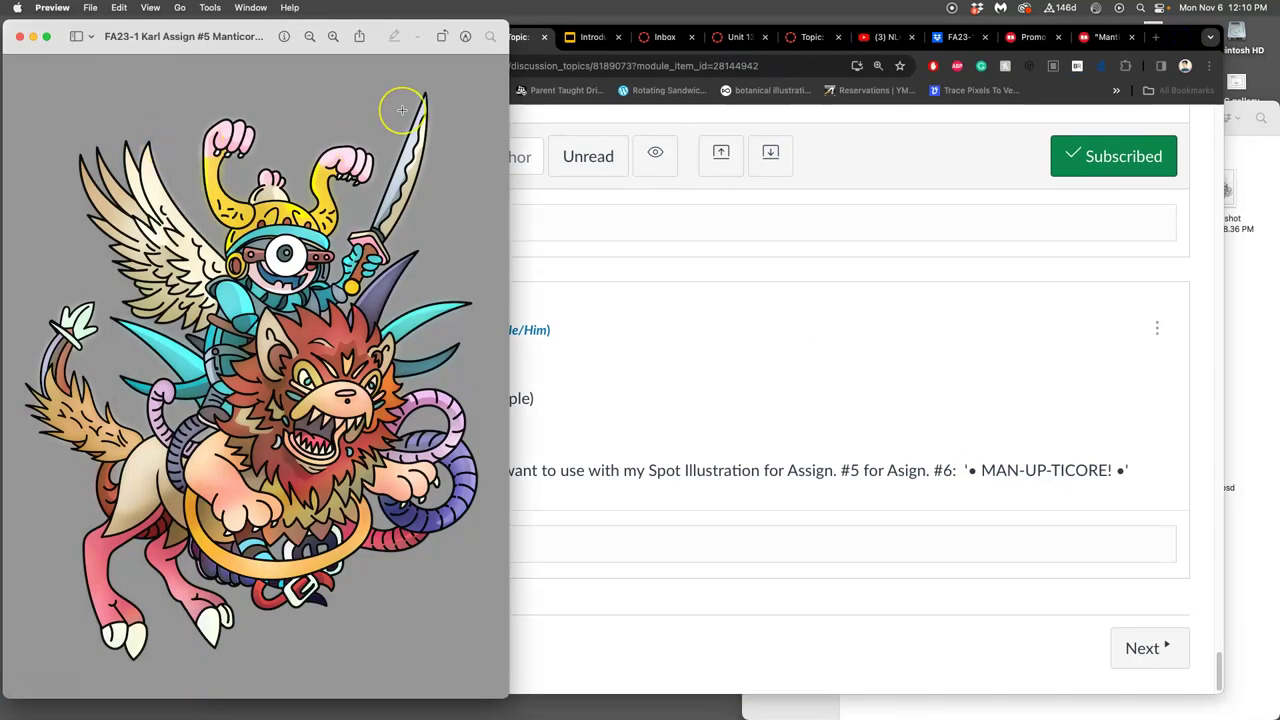
left_click(20, 38)
left_click(1266, 252)
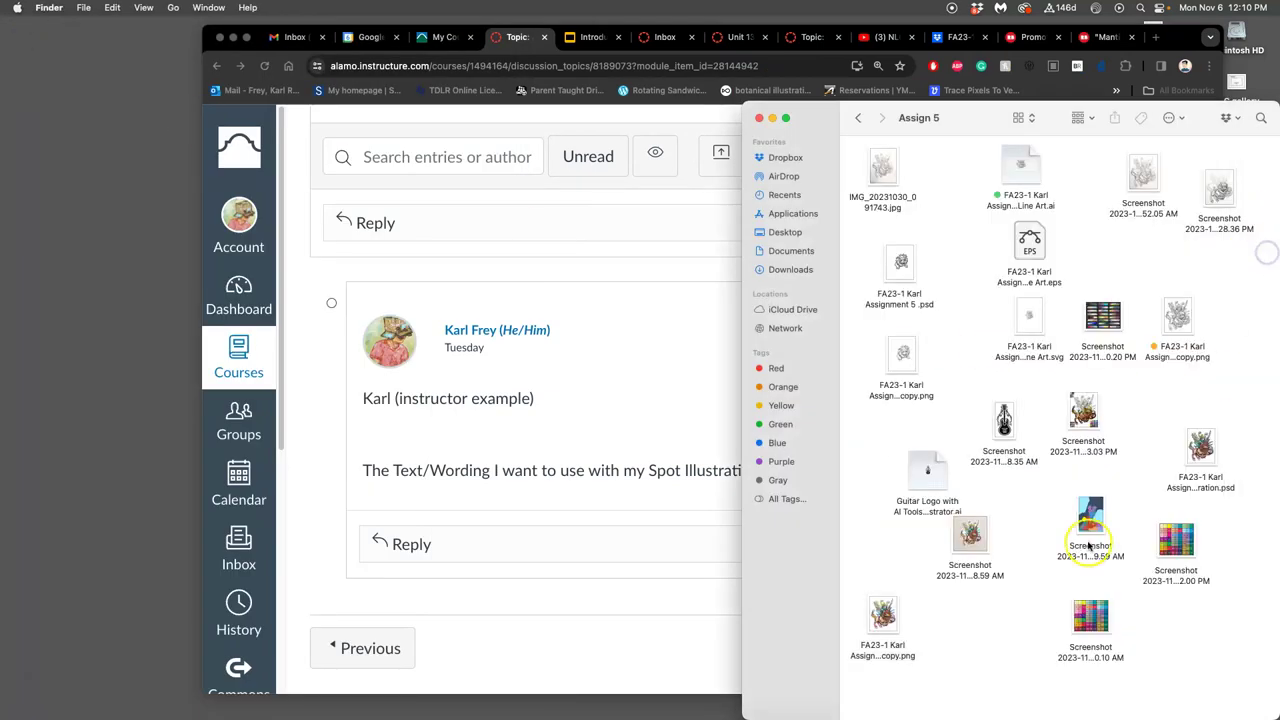
right_click(1180, 322)
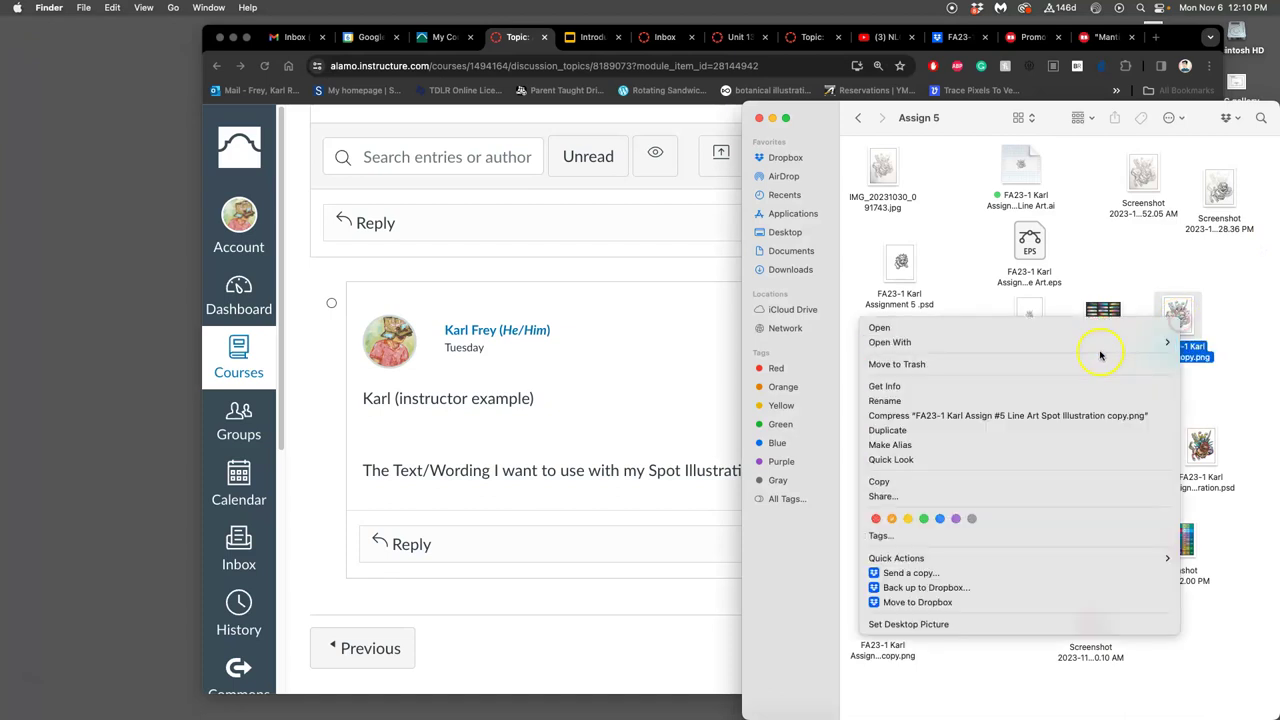
Step: Open the line art copy PNG in Photoshop and enlarge its canvas to 16 × 20 inches
mouse_move(1086, 342)
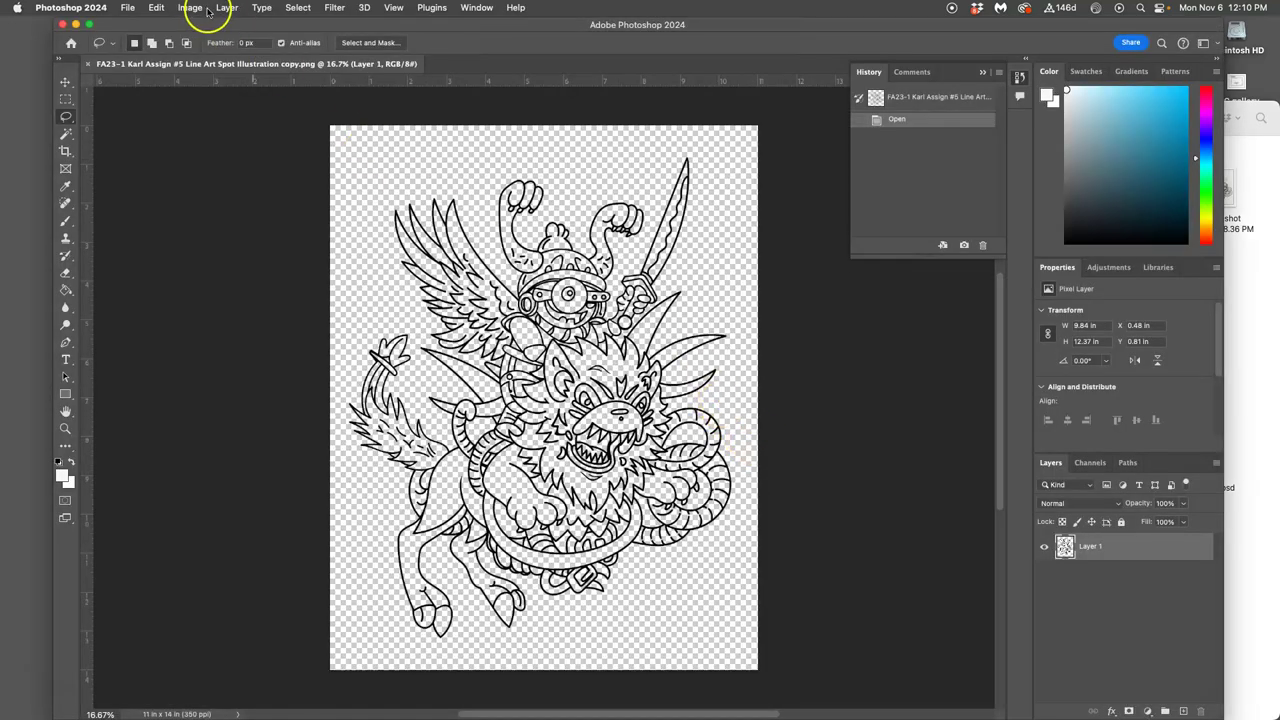
left_click(200, 8)
left_click(225, 120)
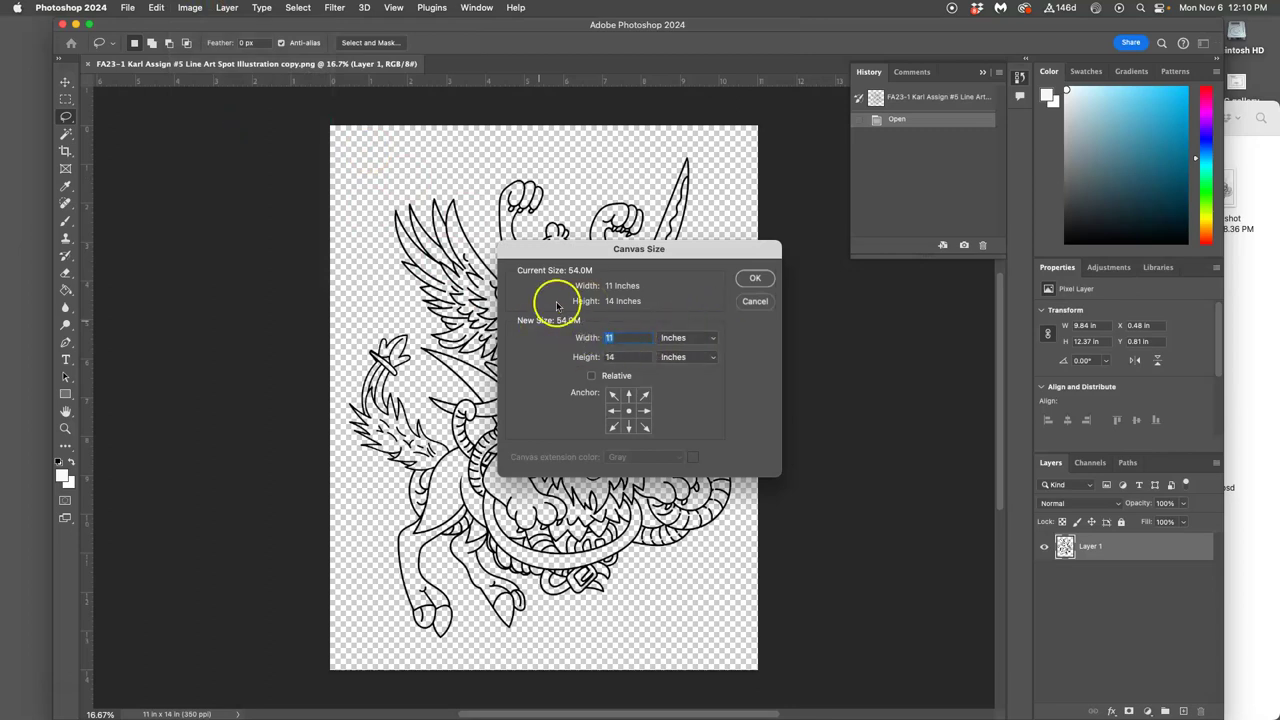
type("16")
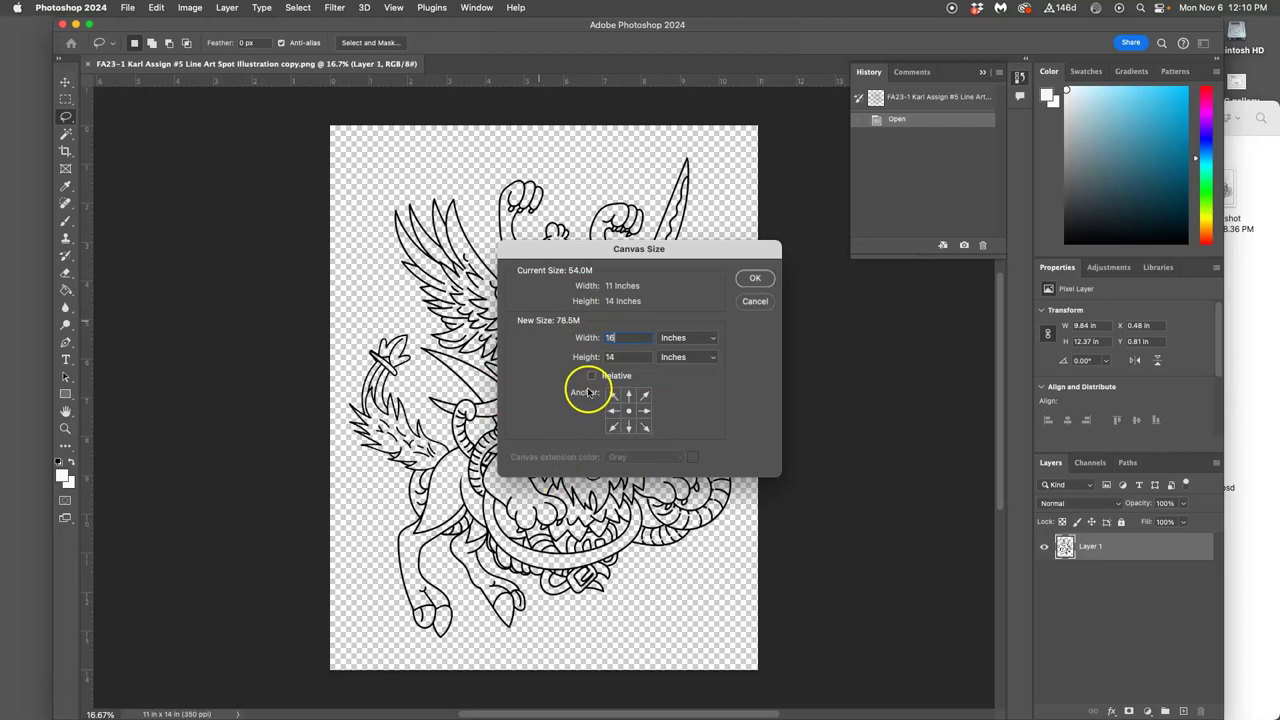
key("Tab")
type("2")
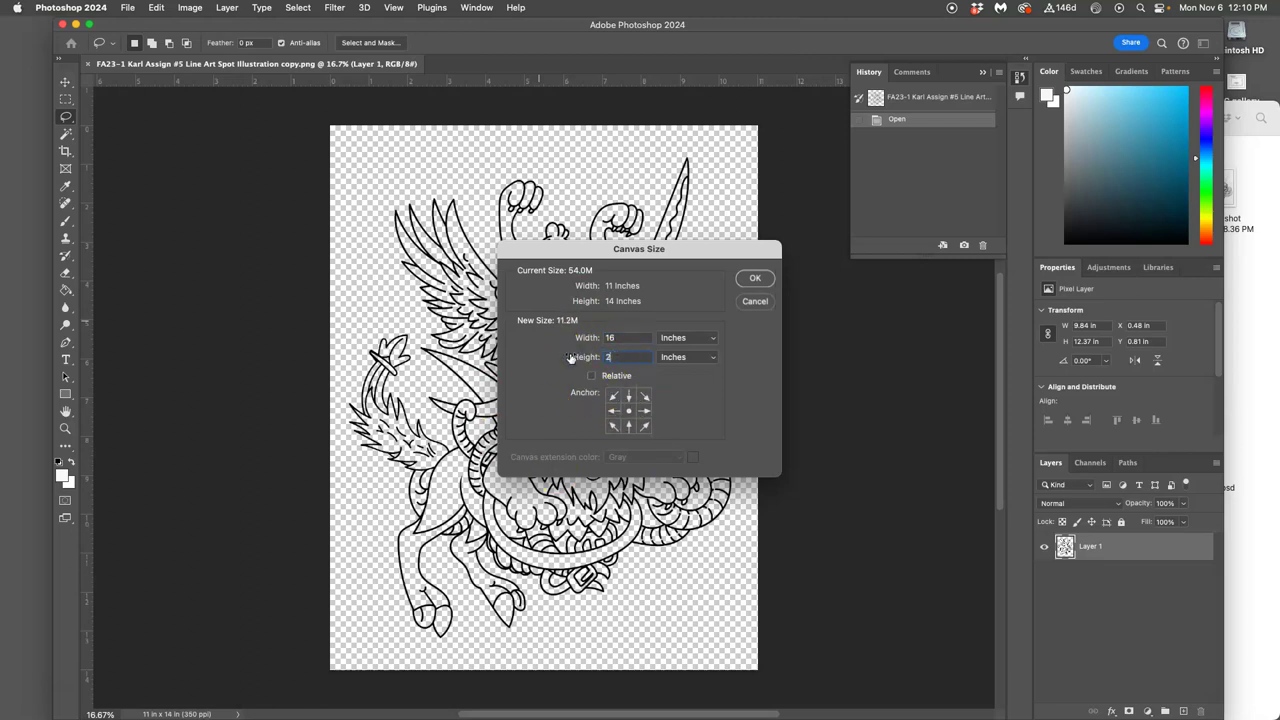
type("0")
left_click(770, 279)
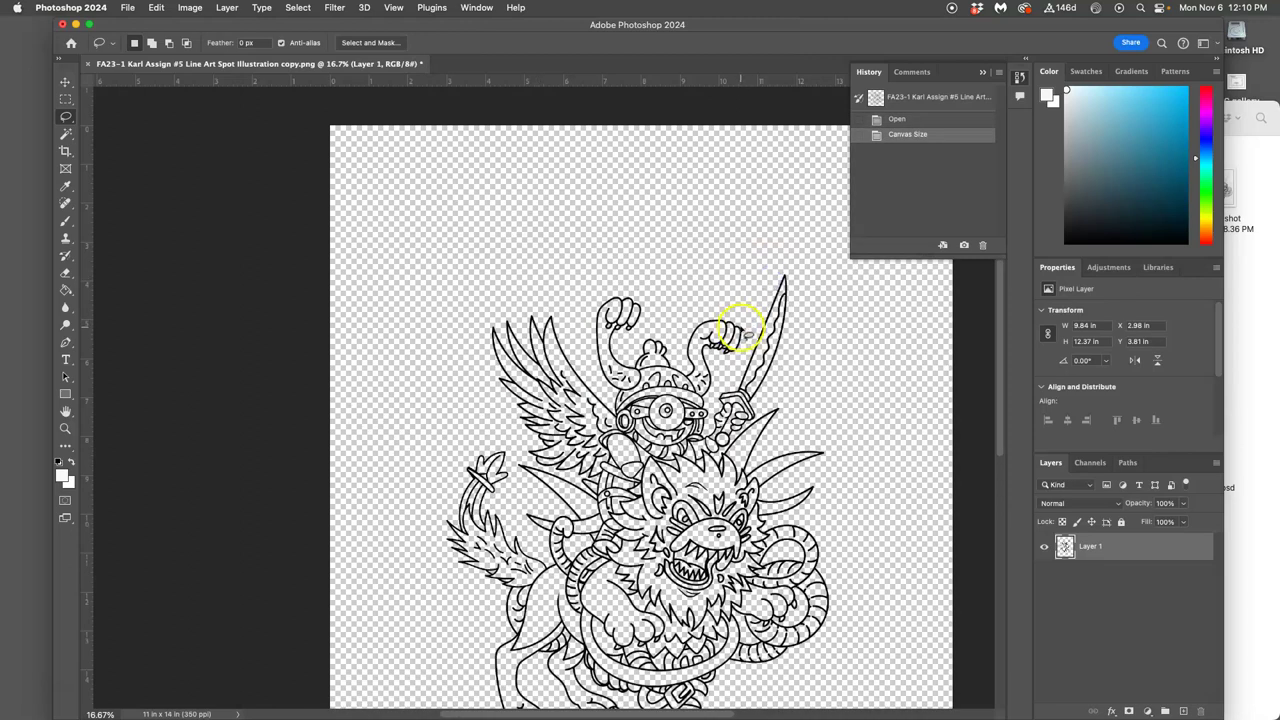
key("super+minus")
key("super+minus")
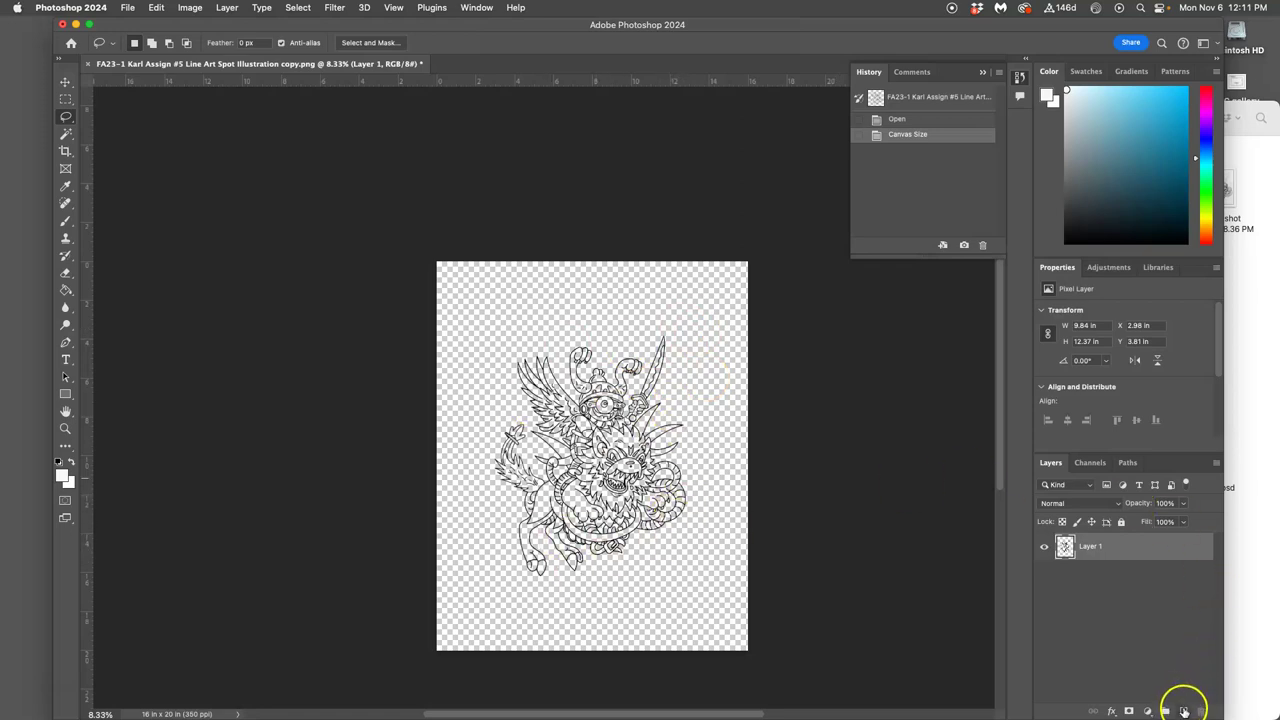
Step: Lock the line art layer, add a new layer, and set up a red 75 px brush
left_click(1121, 522)
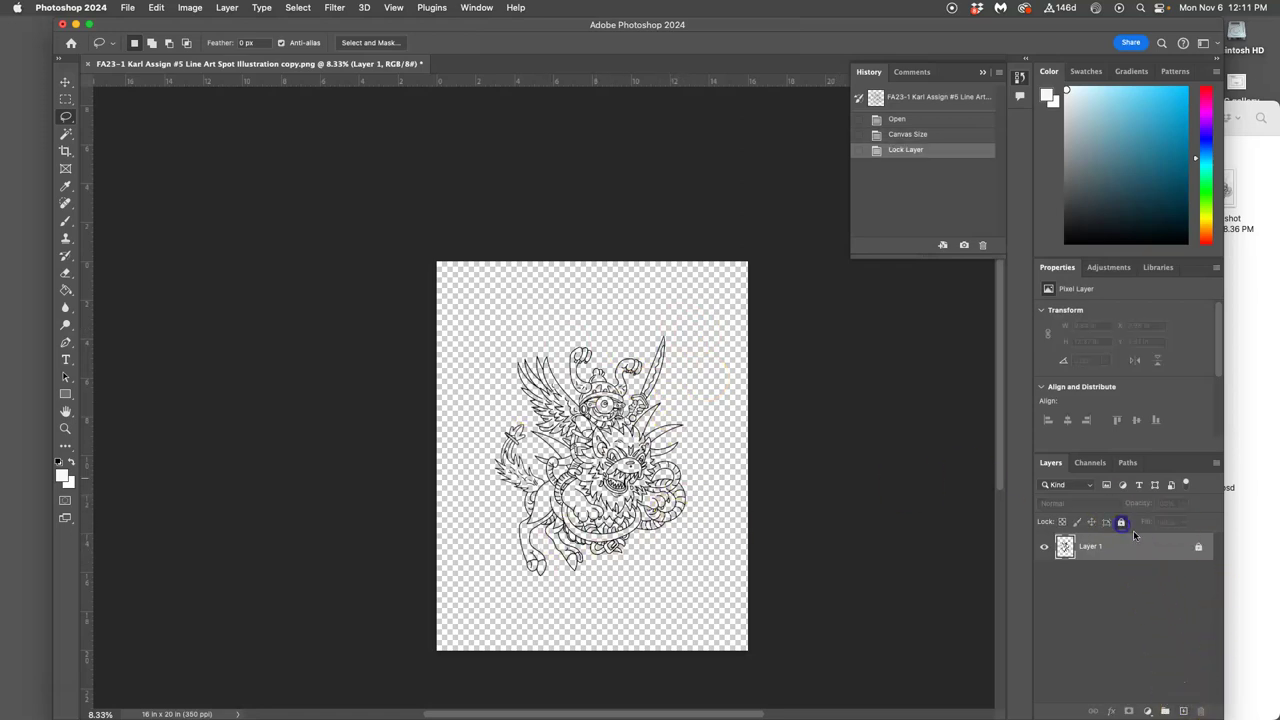
left_click(1183, 711)
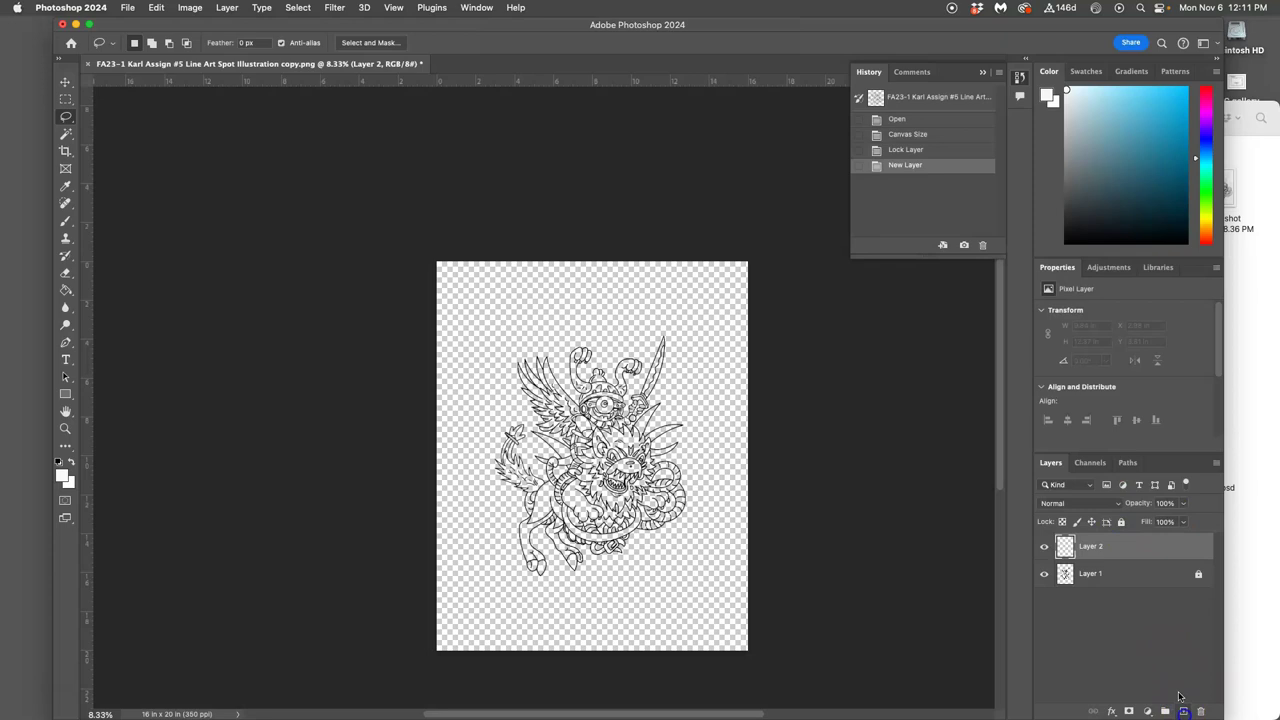
left_click(66, 222)
left_click(58, 460)
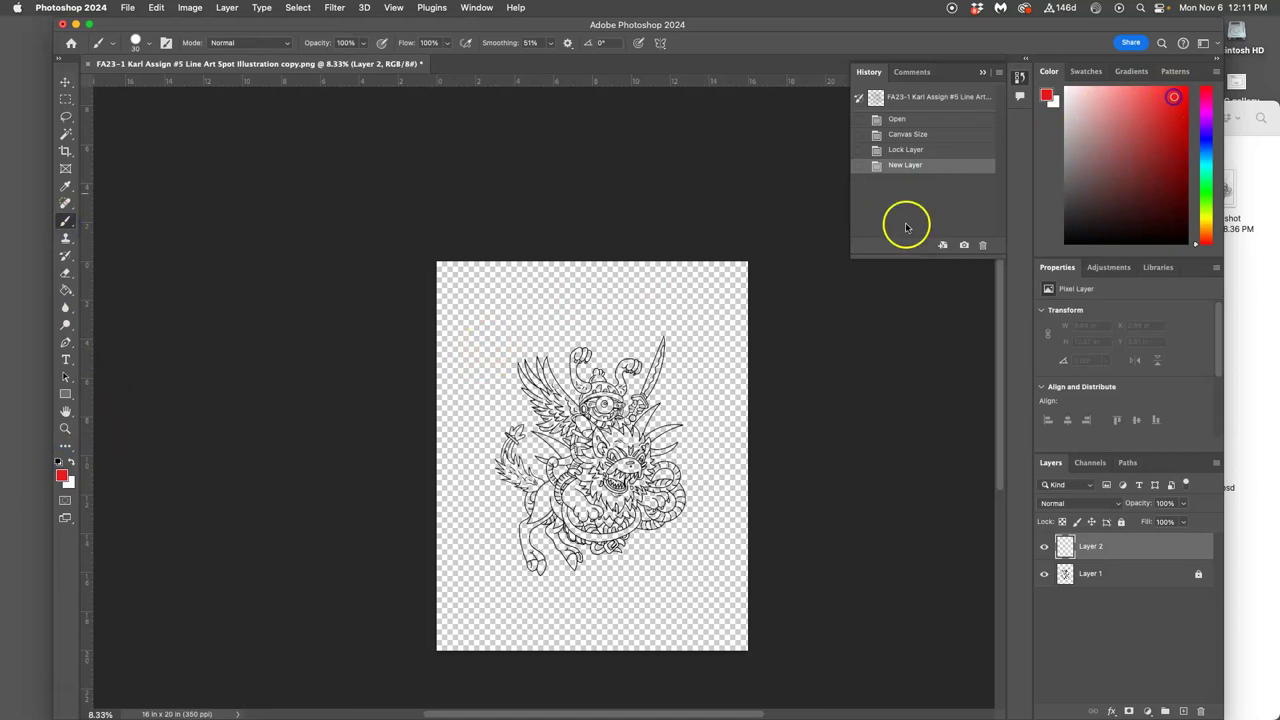
left_click(140, 43)
left_click_drag(177, 80, 158, 85)
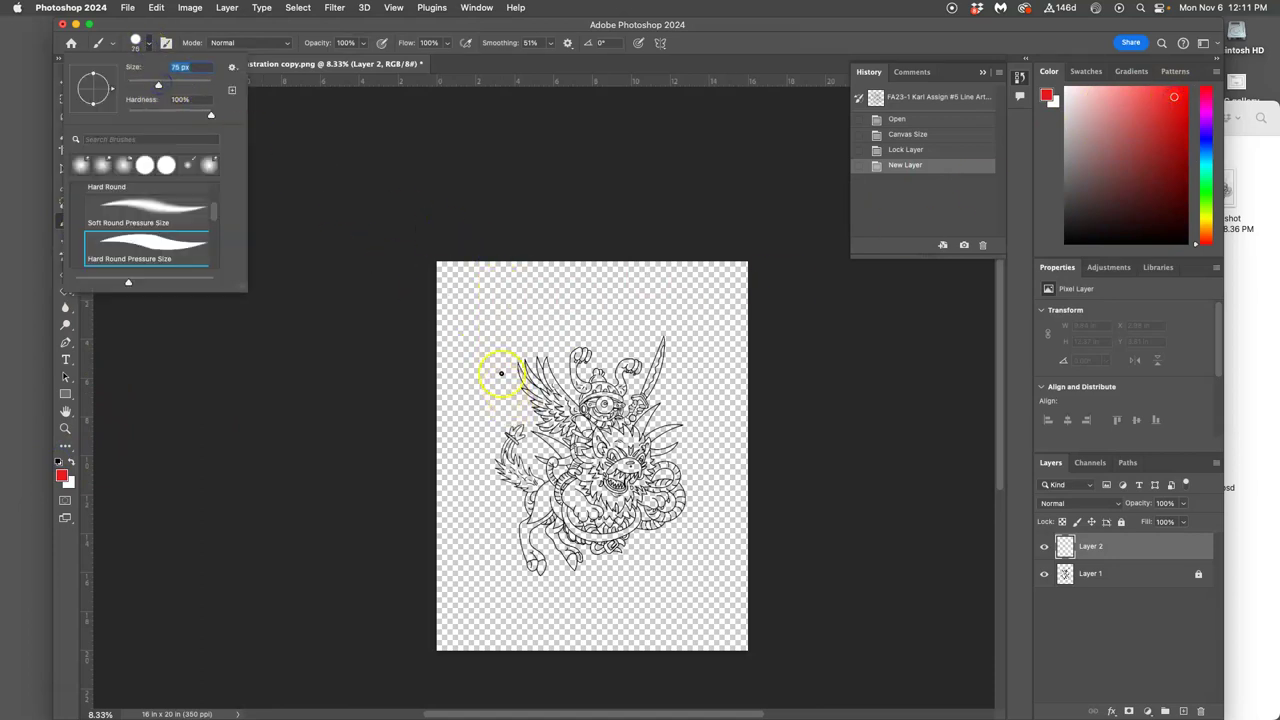
Step: Sketch the red curved top and bottom banner outlines around the manticore
mouse_move(453, 275)
left_mouse_down()
mouse_move(457, 295)
mouse_move(480, 272)
left_mouse_up()
key("super+z")
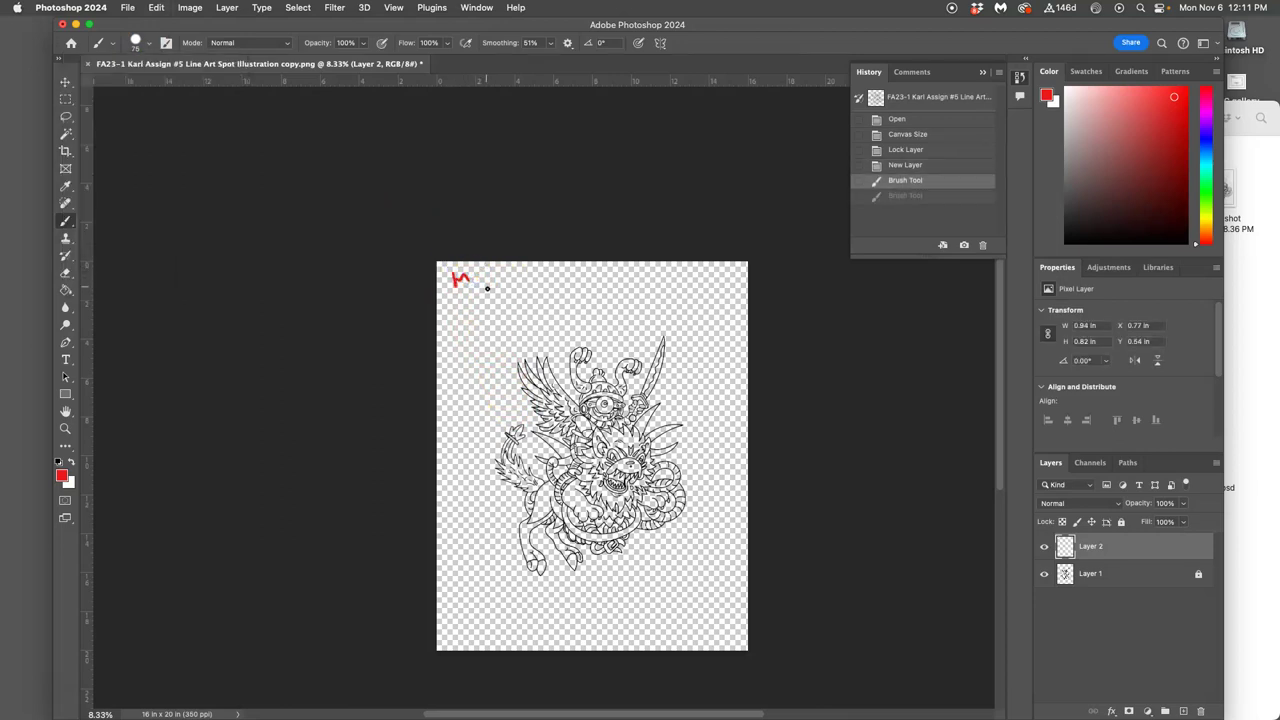
key("super+z")
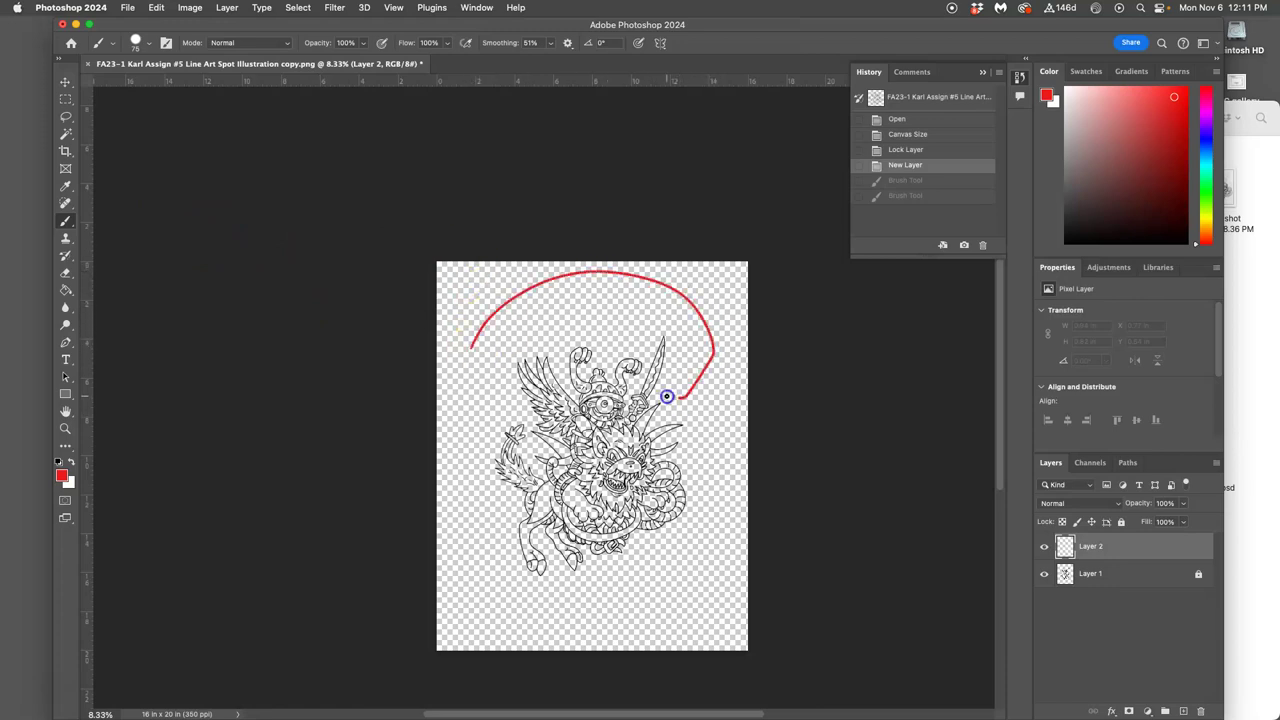
left_click_drag(655, 386, 660, 392)
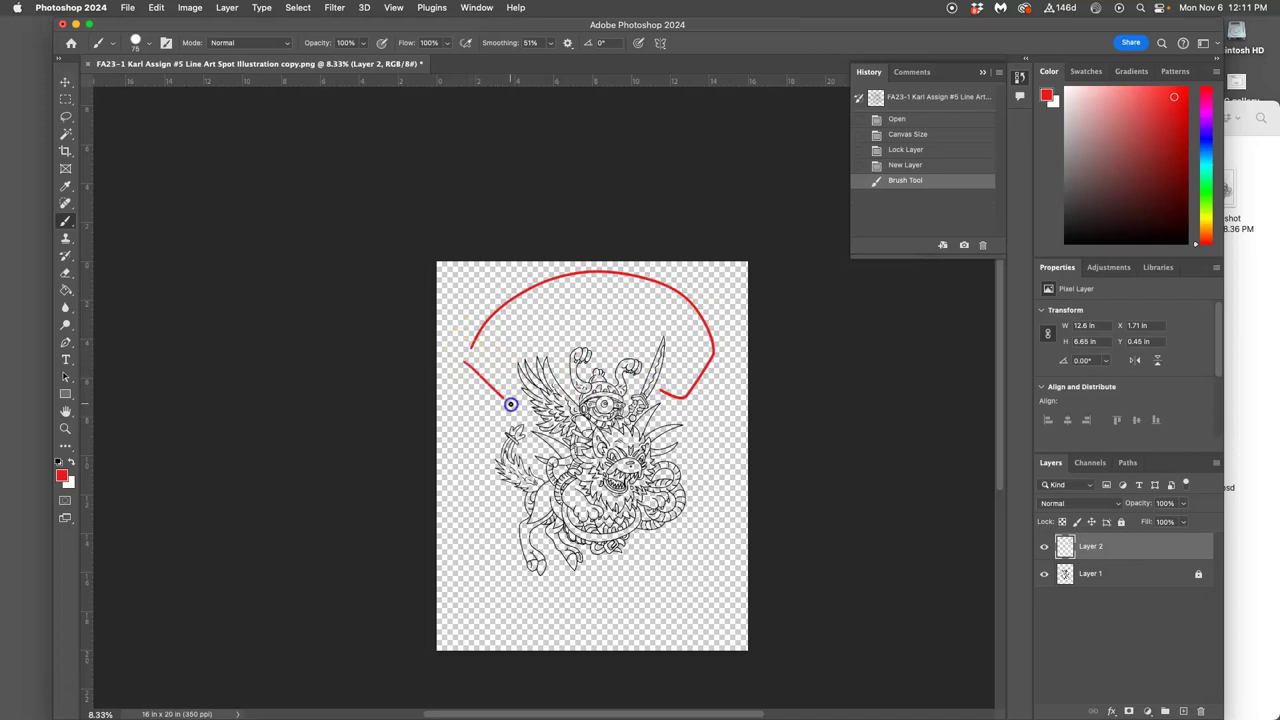
left_click_drag(510, 404, 524, 392)
left_click_drag(589, 368, 678, 391)
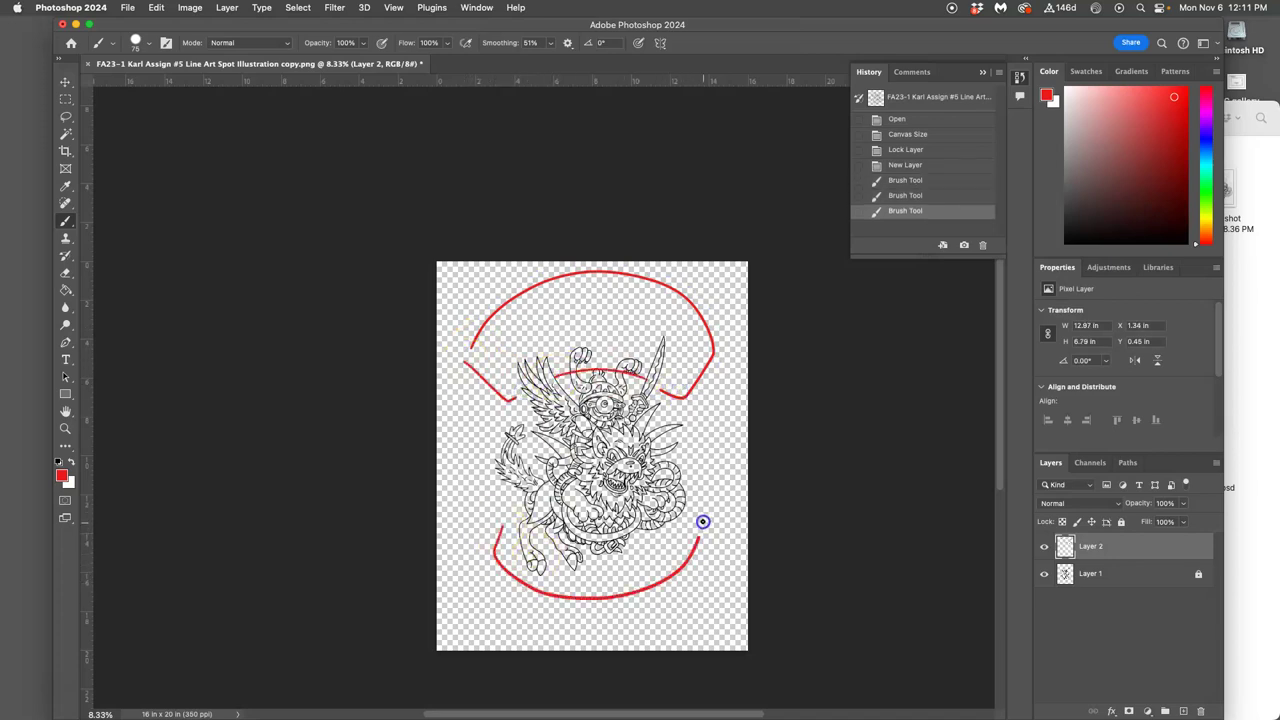
left_click(520, 394)
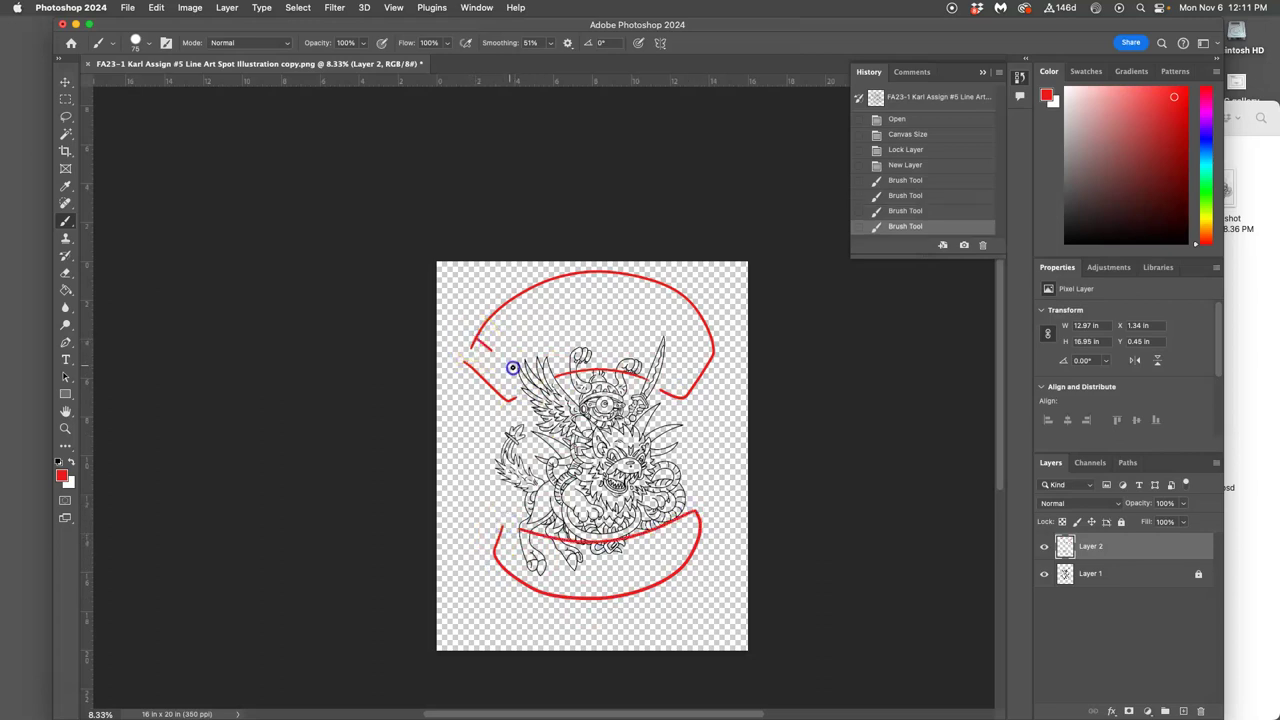
Step: Hand-letter rough red MAN-UP in the top banner and TICORE in the bottom banner
left_click(512, 368)
left_click_drag(512, 312, 545, 345)
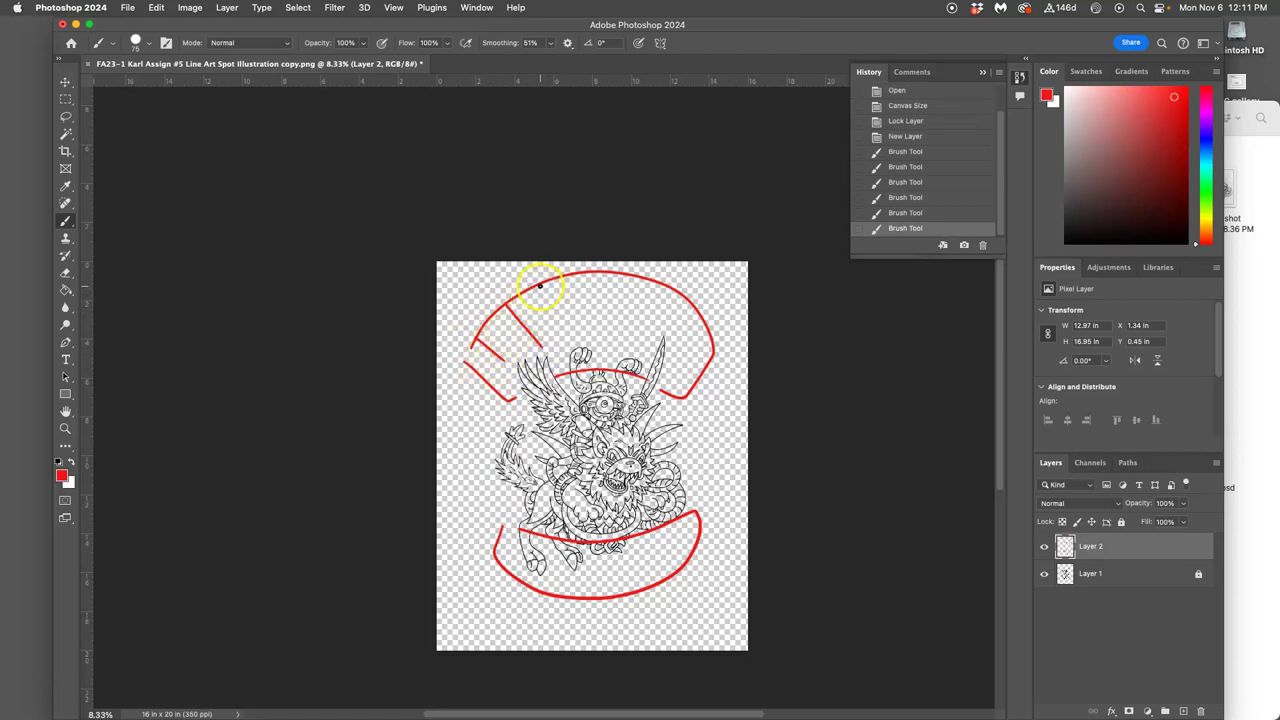
left_click_drag(545, 284, 575, 347)
left_click_drag(592, 296, 592, 314)
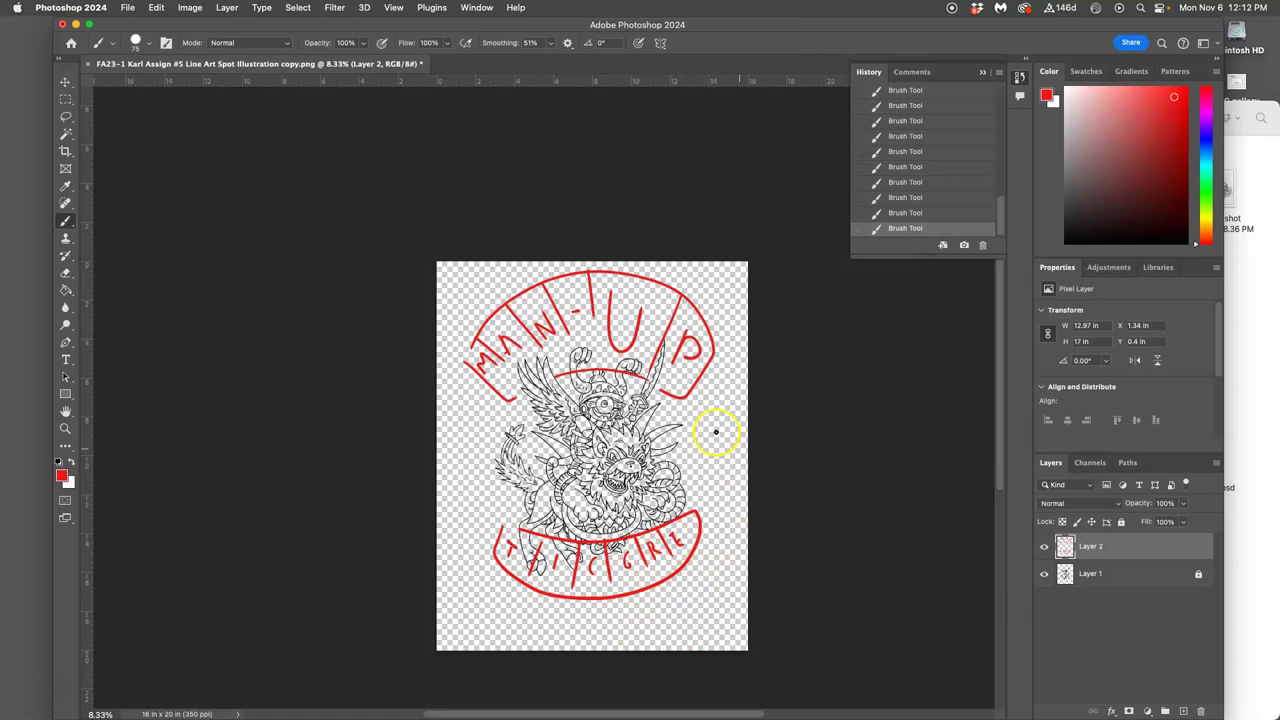
Step: Save a copy of the sketch as a JPEG at Quality 12 (Maximum) in Assign 5
left_click(130, 7)
left_click(150, 165)
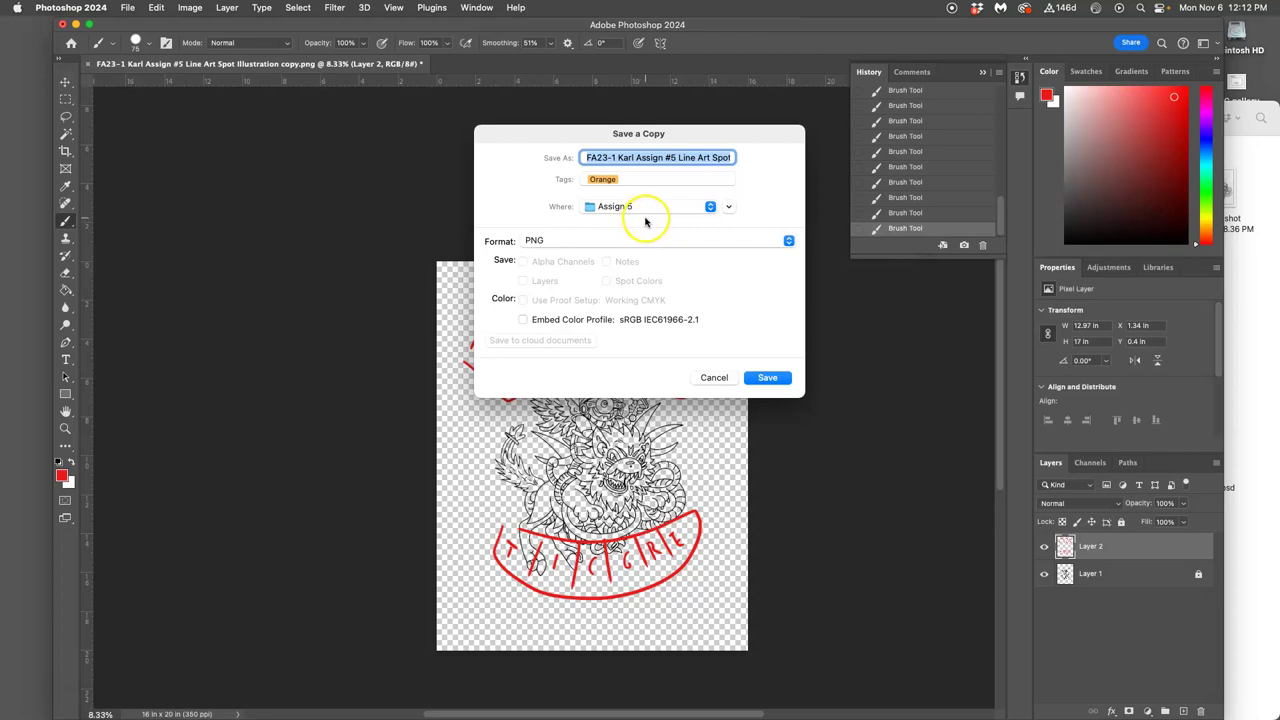
left_click(620, 243)
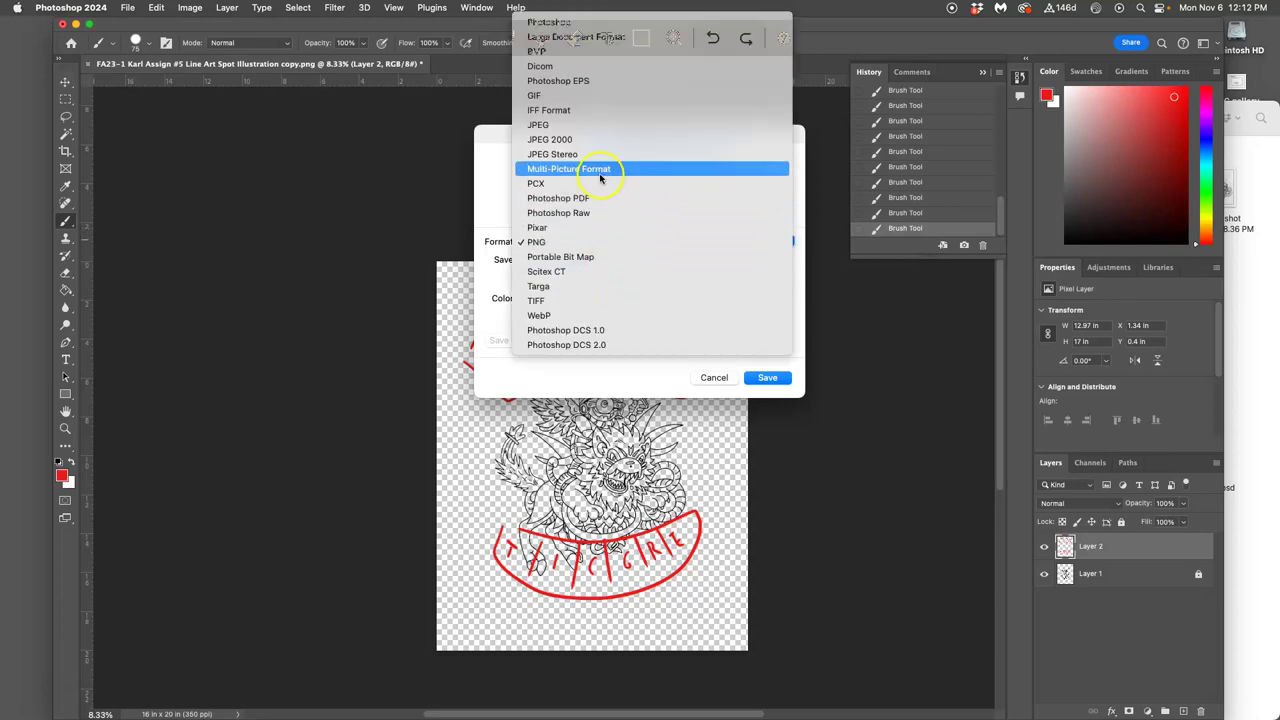
left_click(597, 126)
left_click(766, 377)
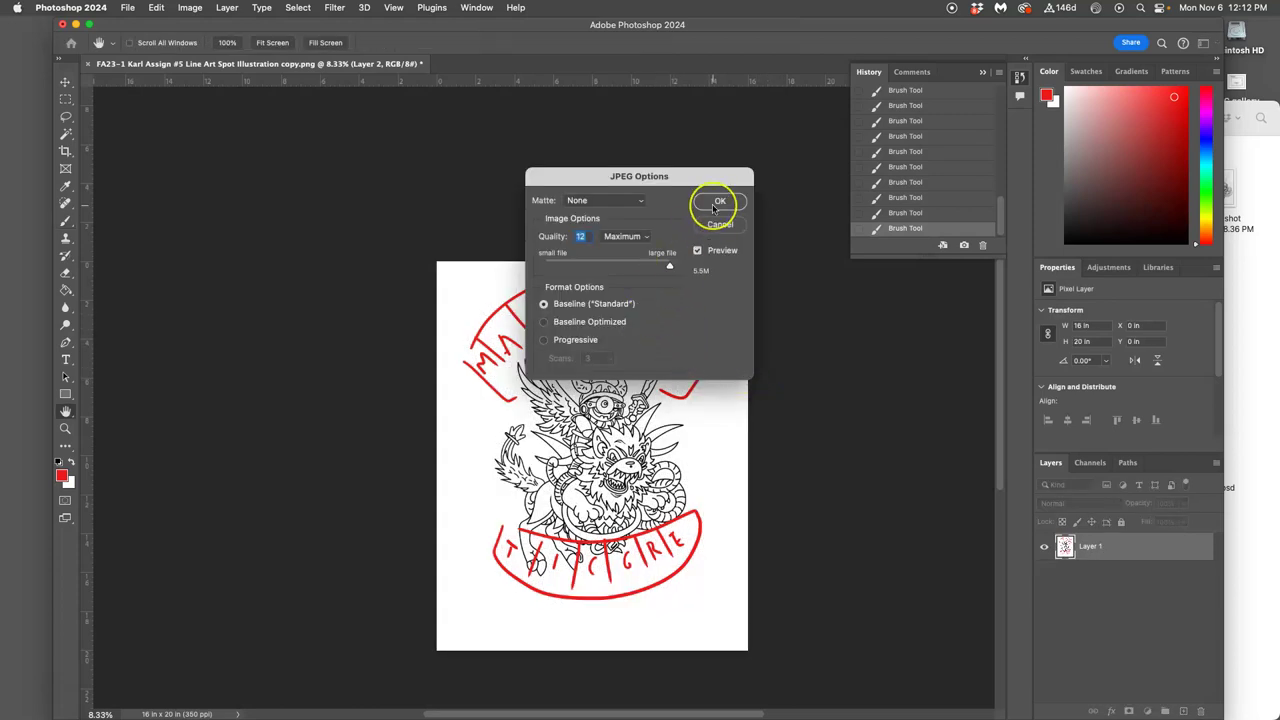
left_click(716, 204)
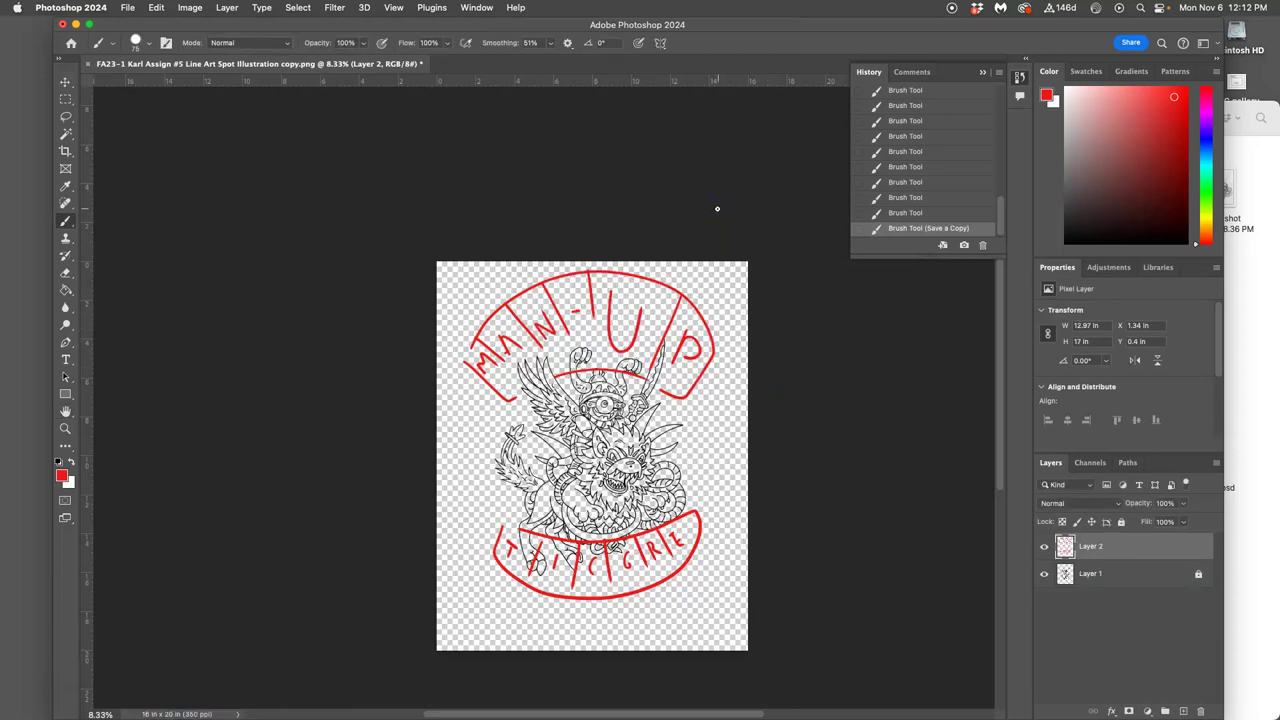
Step: Check the saved JPEG in Preview, then bring the Canvas Assignment #6 discussion back to the front
key("F11")
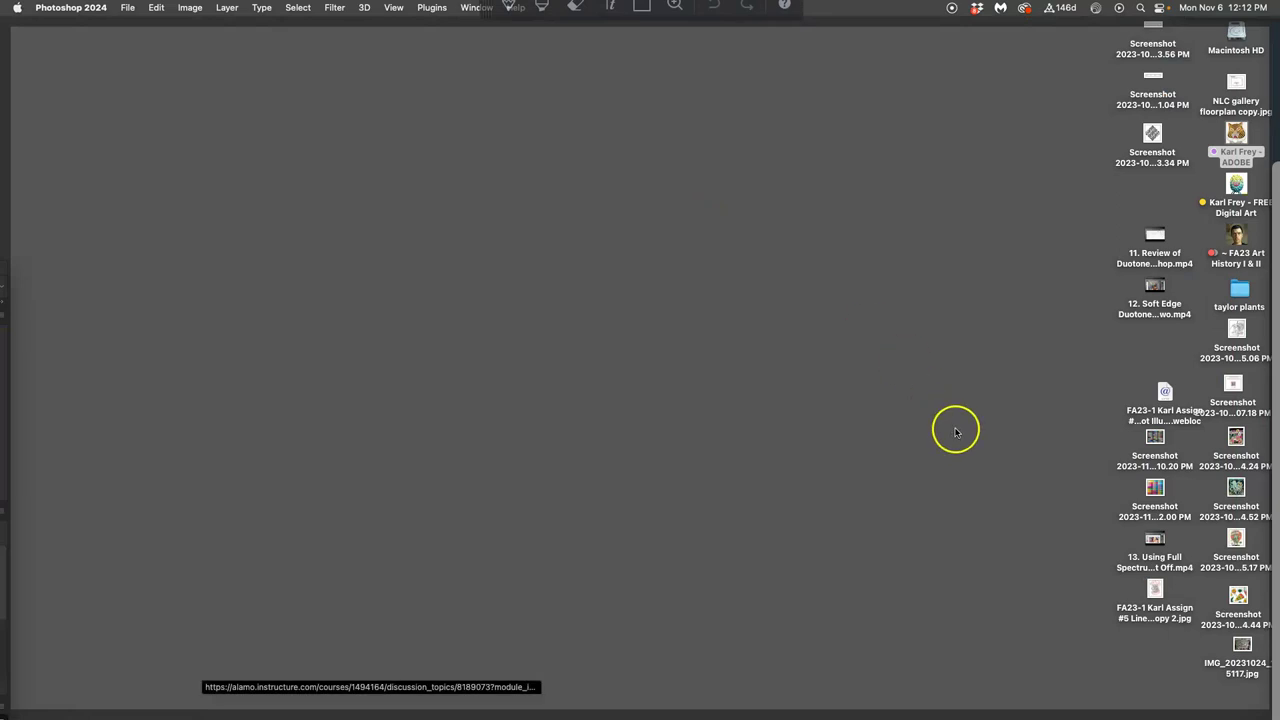
double_click(1131, 588)
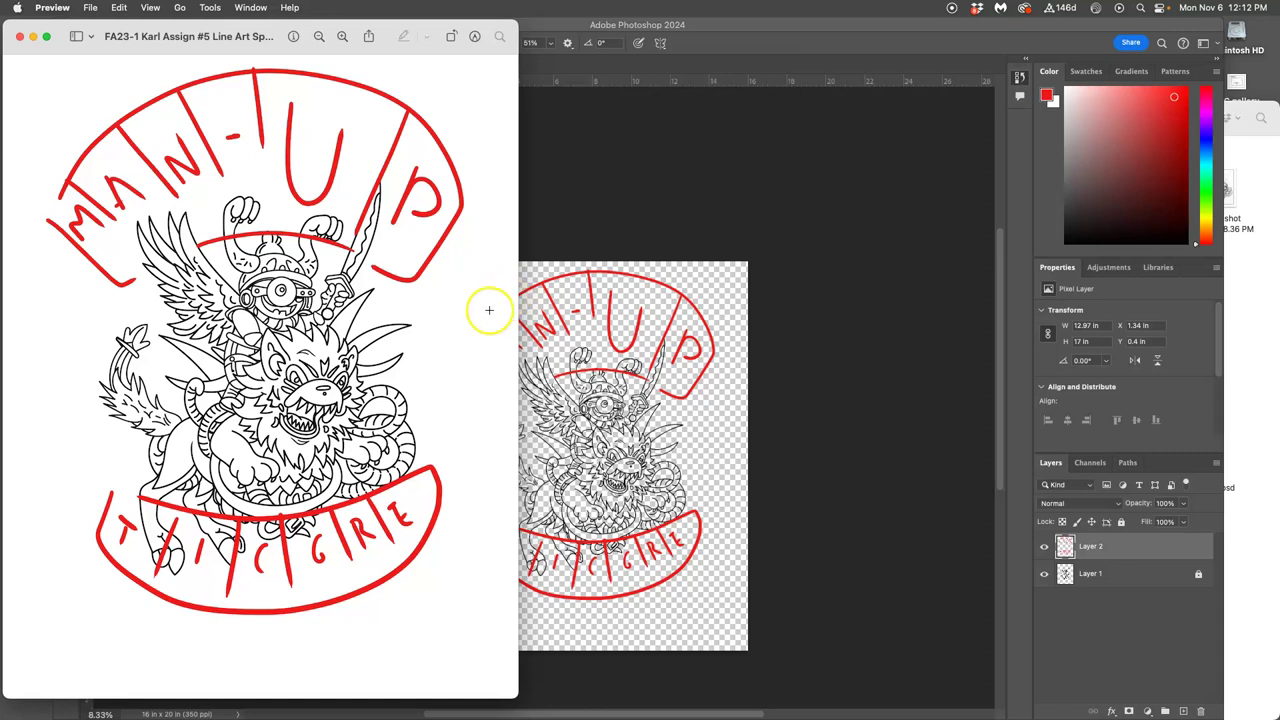
left_click(824, 27)
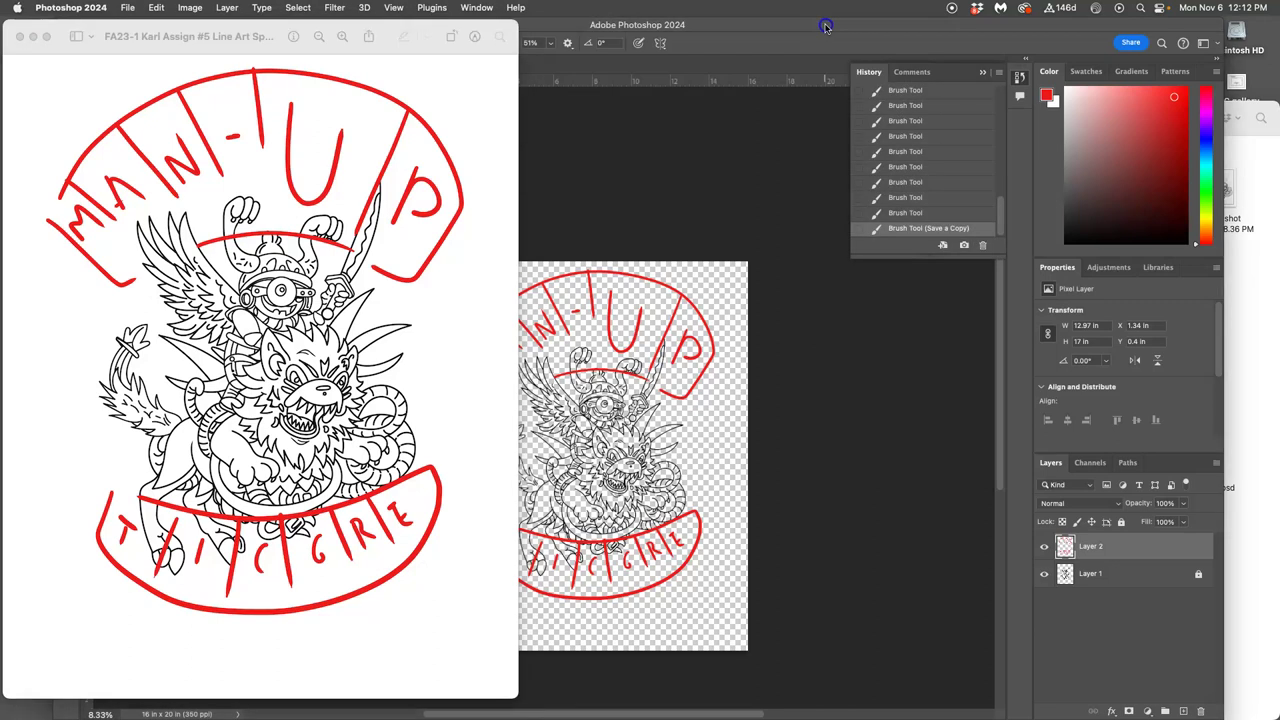
left_click_drag(824, 27, 831, 380)
left_click(643, 323)
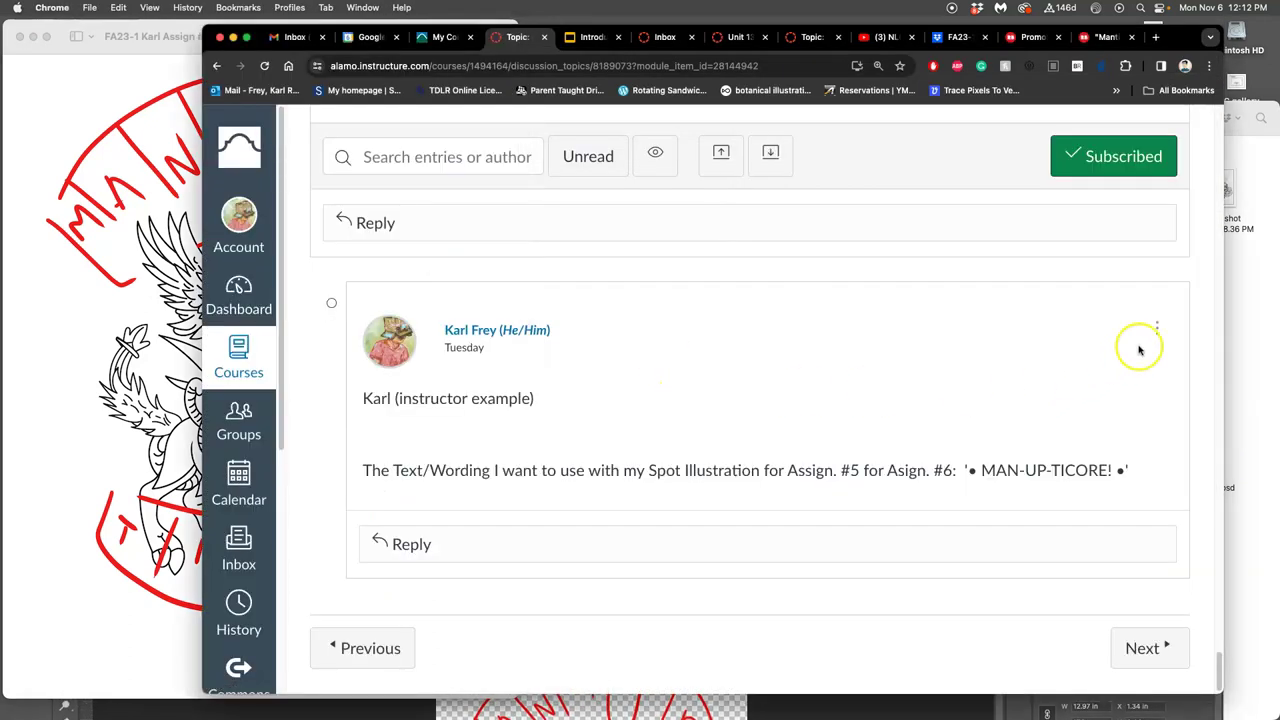
Step: Edit the instructor's example reply and add an empty line below the wording sentence
left_click(1155, 329)
left_click(1091, 496)
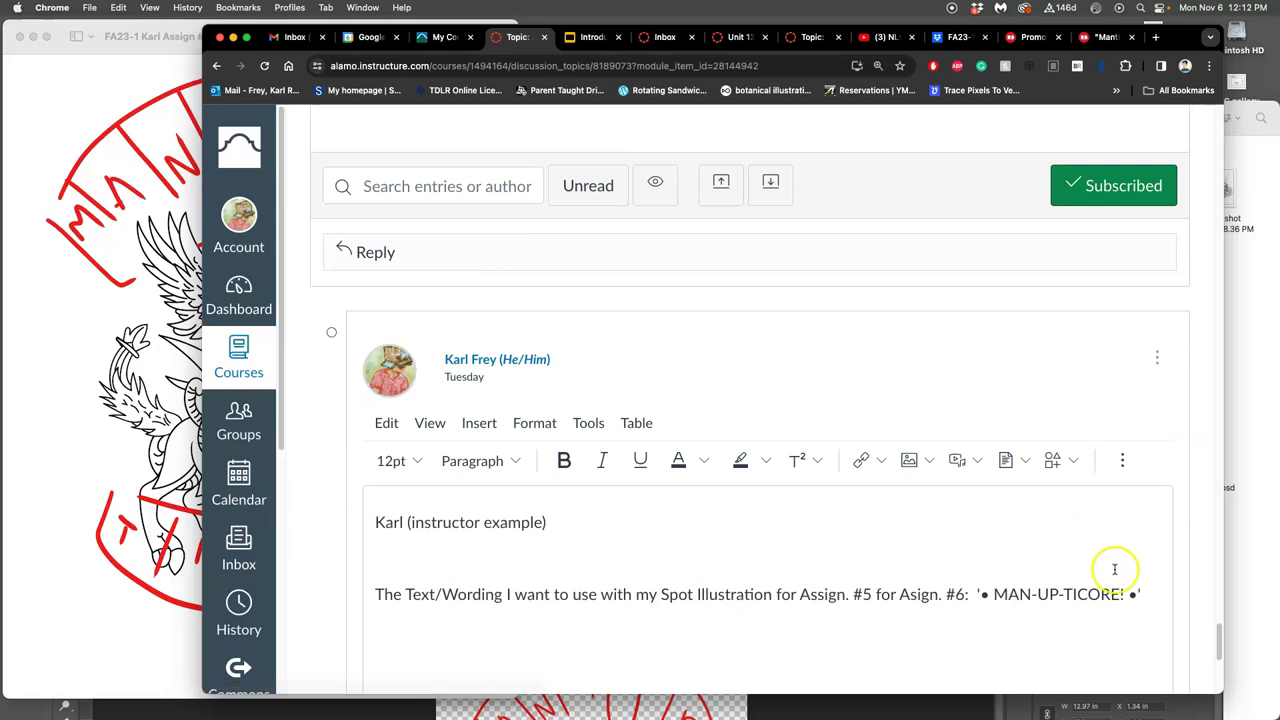
left_click(1140, 594)
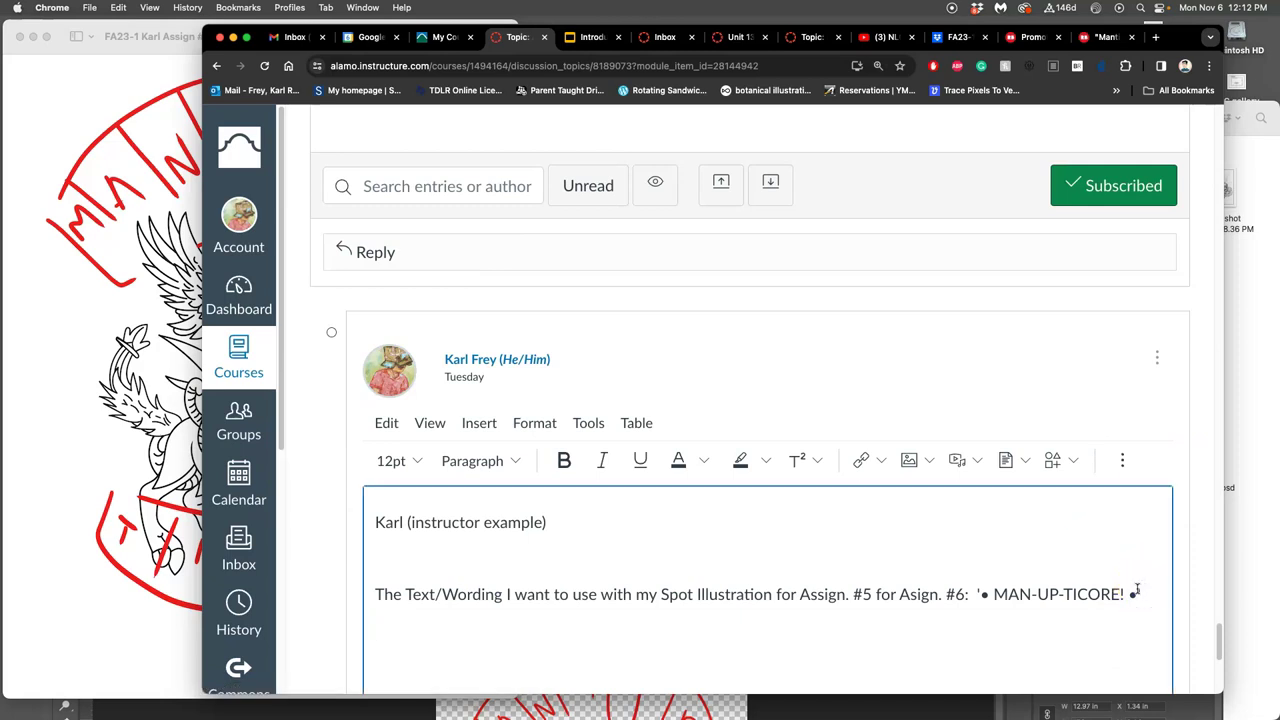
key("Return")
Step: Bring the Assign 5 Finder folder window to the front
scroll(733, 600, "down", 2)
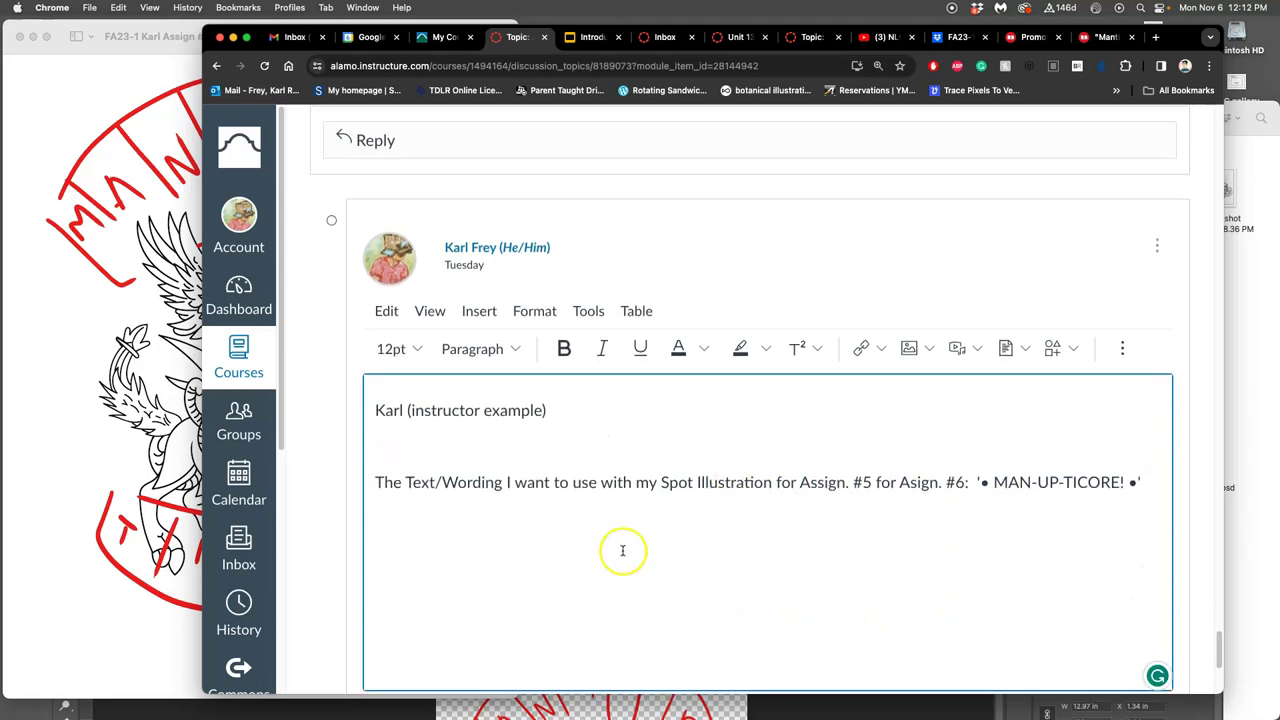
scroll(614, 534, "up", 10)
scroll(617, 541, "up", 8)
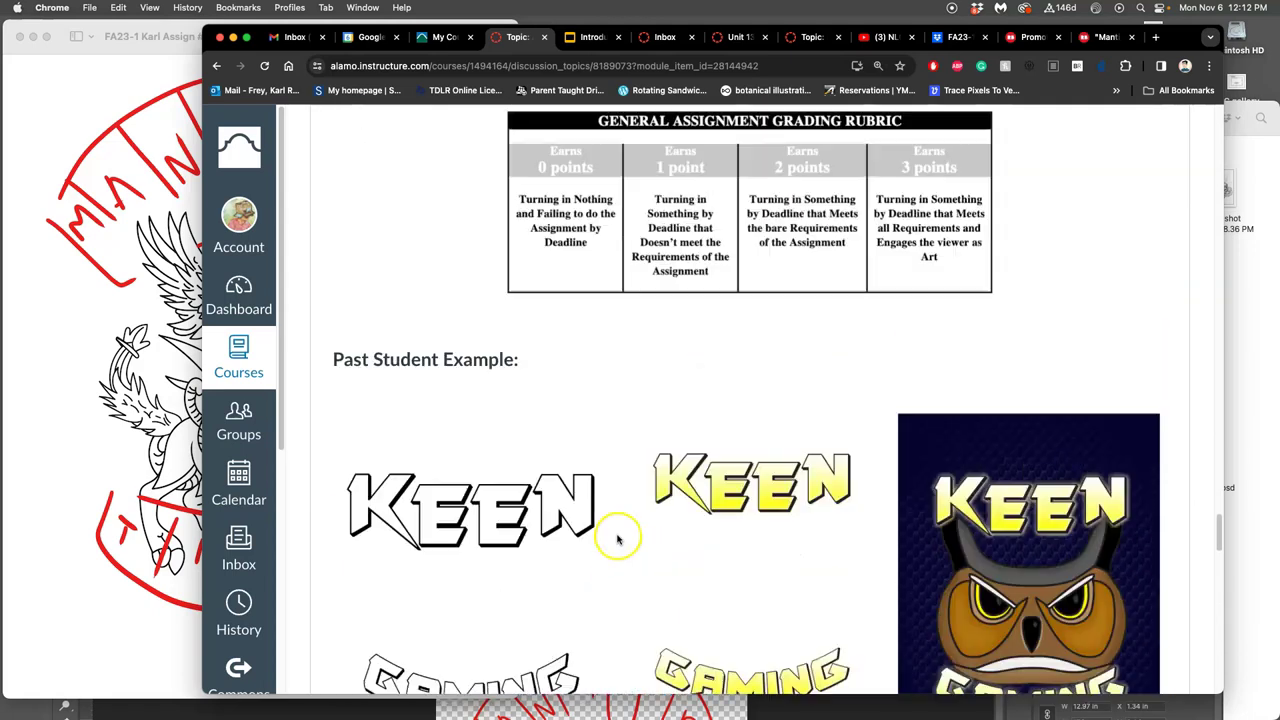
scroll(614, 534, "down", 15)
scroll(614, 532, "up", 4)
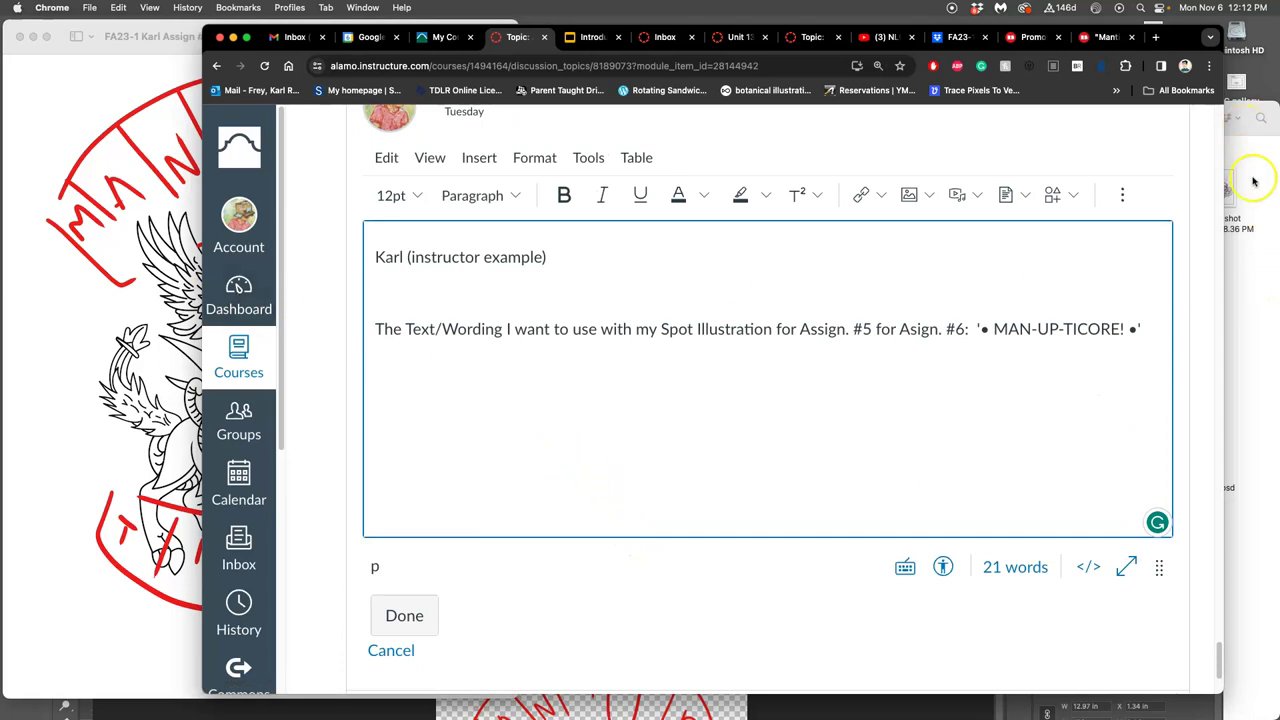
left_click(1254, 181)
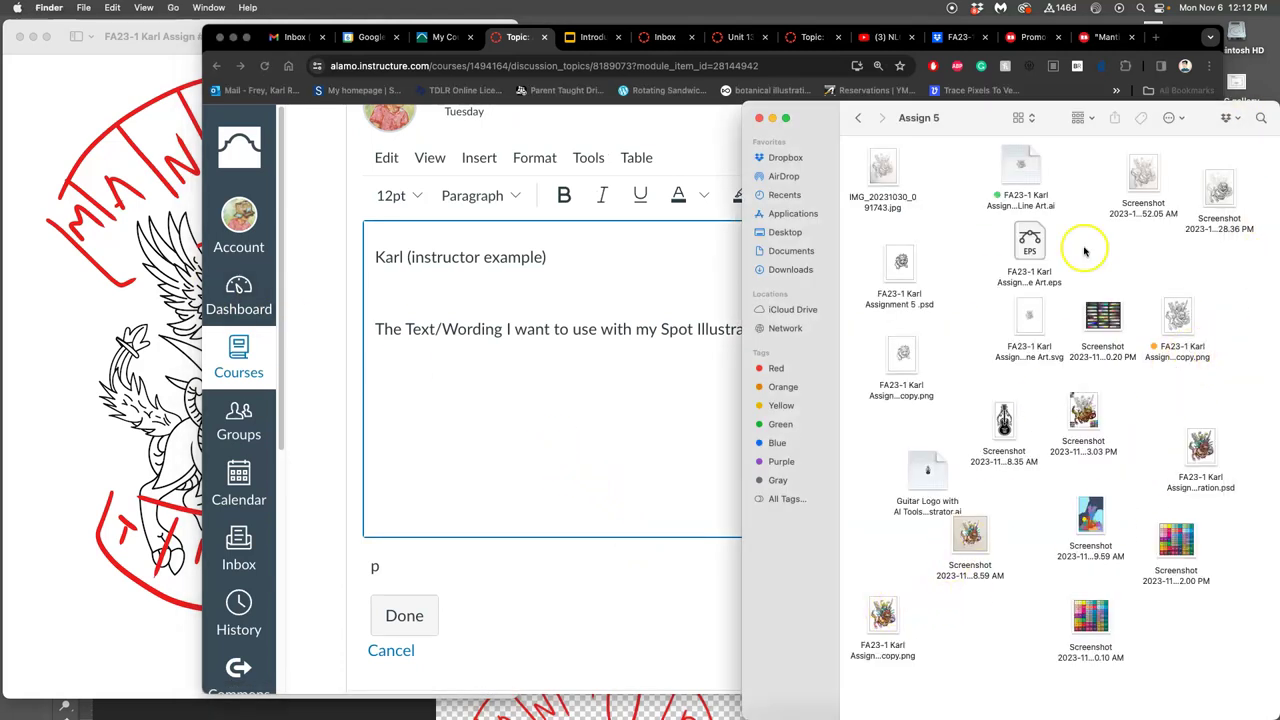
Step: Drag the red-banner sketch JPEG from the desktop into the Canvas reply and shrink it
key("F11")
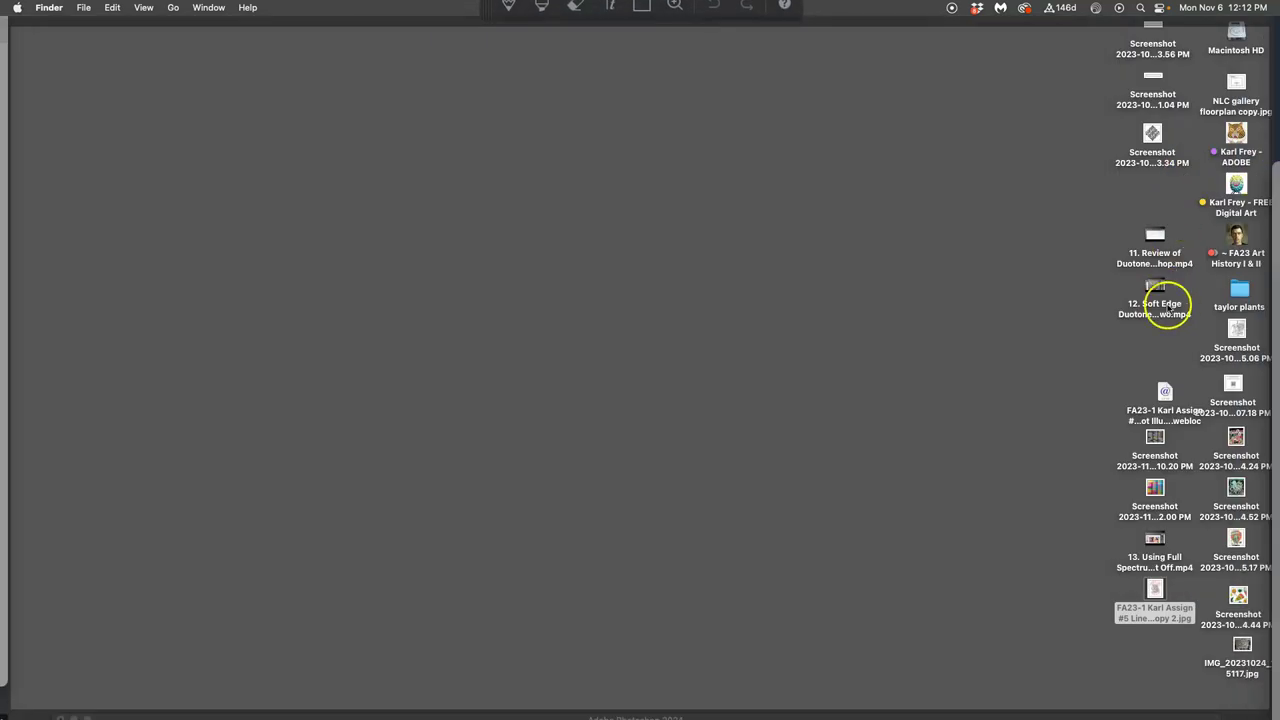
left_click_drag(1155, 592, 506, 457)
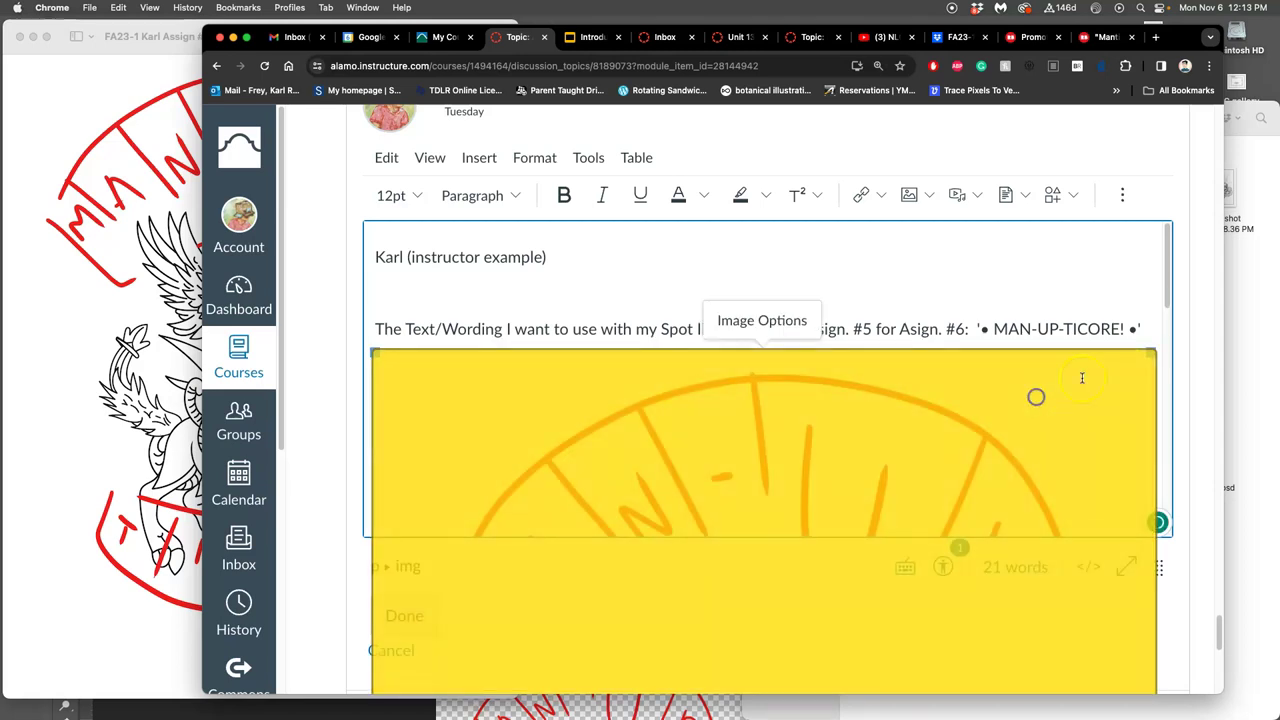
left_click_drag(1148, 354, 740, 445)
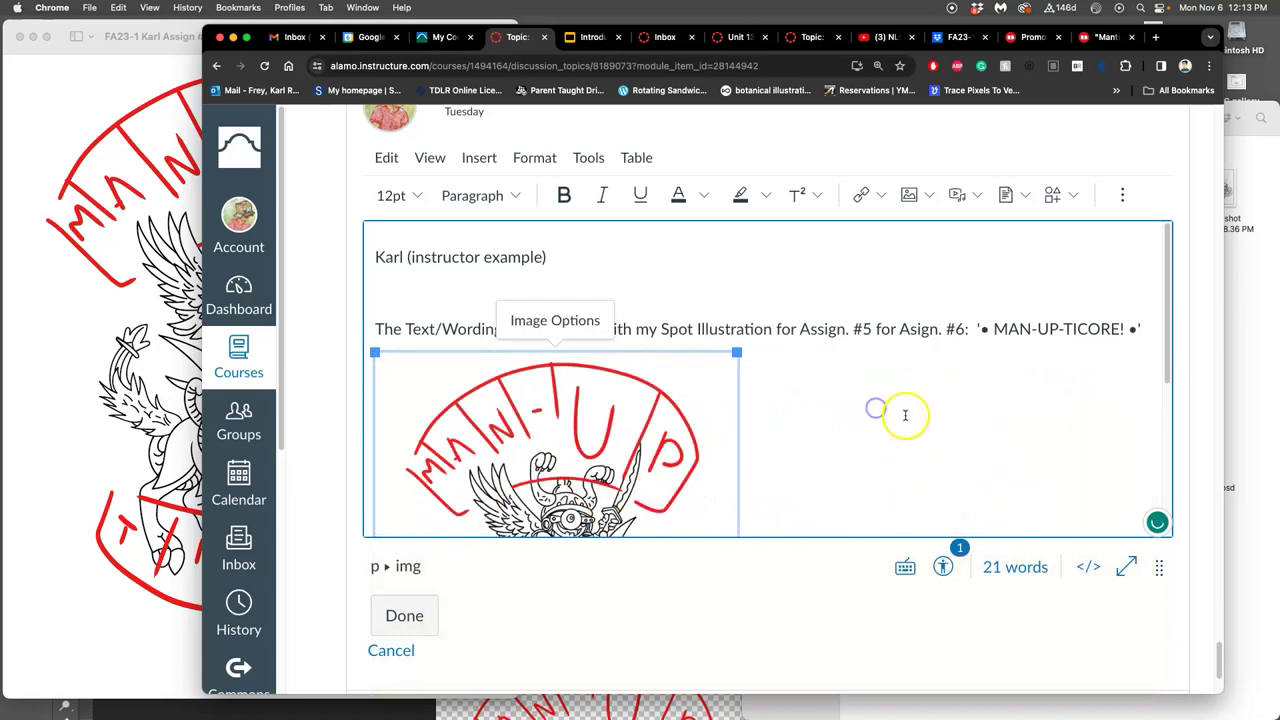
Step: Centre-align the sketch image in the reply
left_click(765, 448)
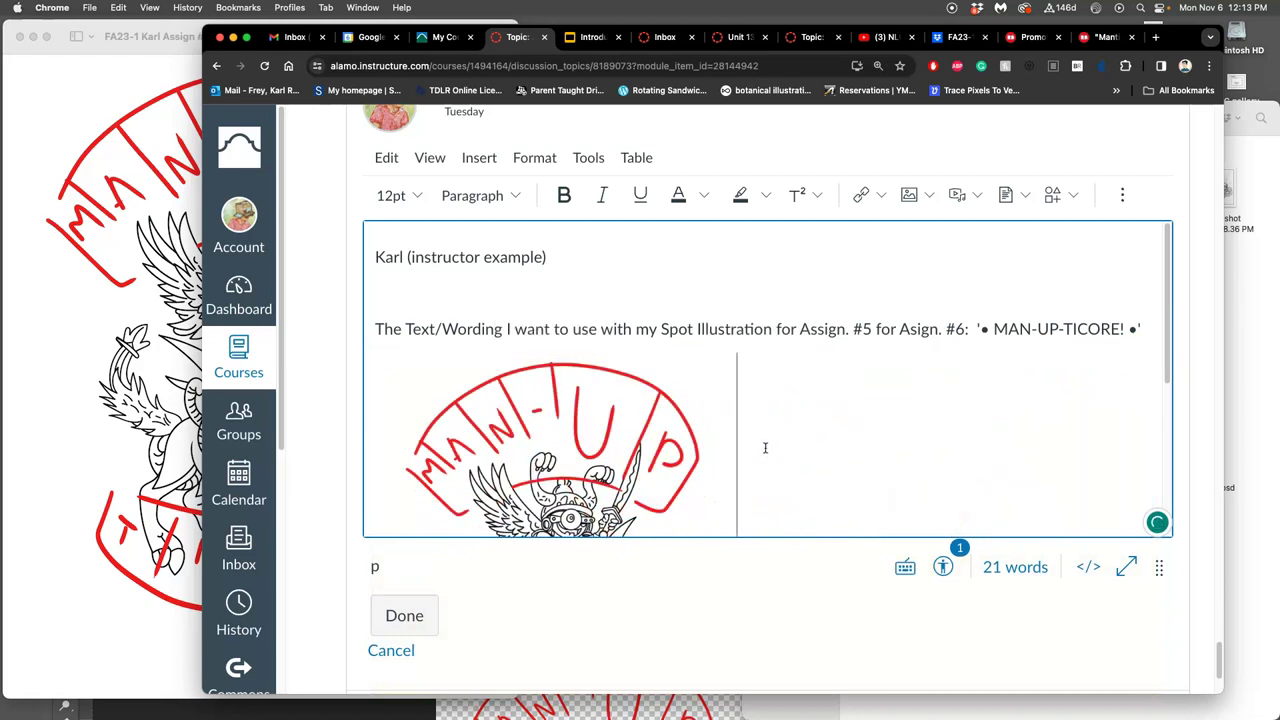
left_click(1122, 194)
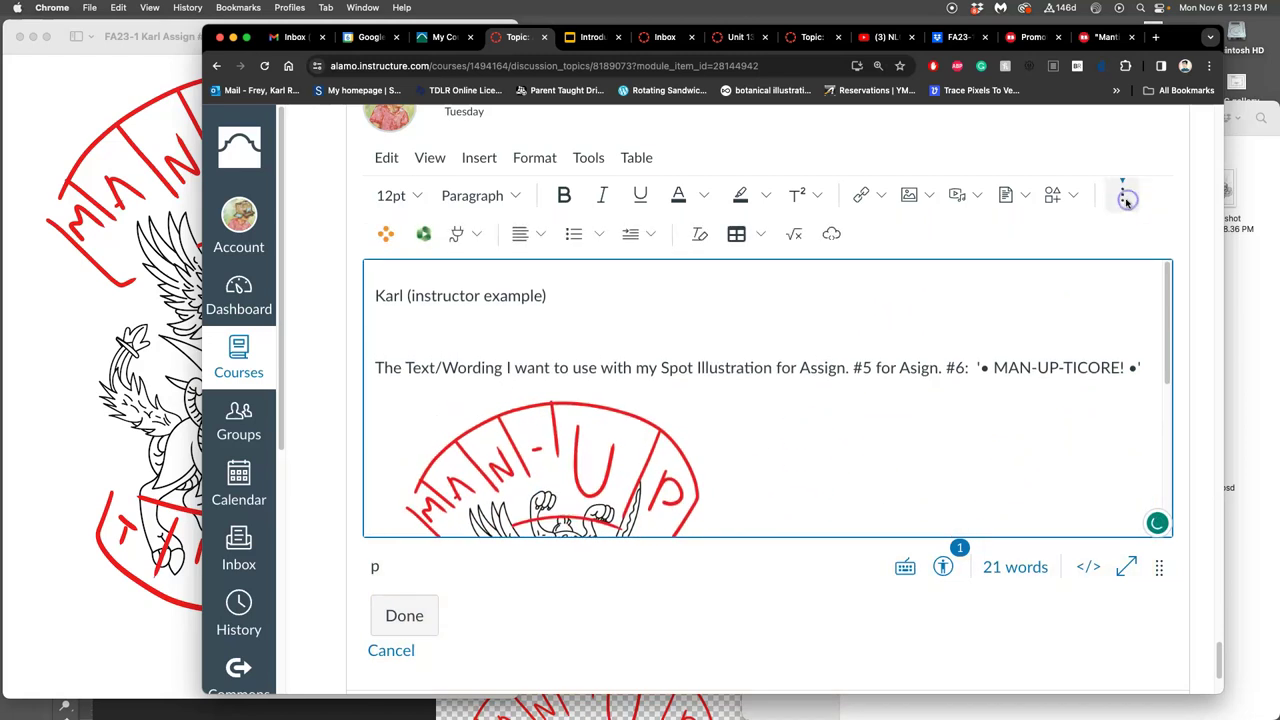
left_click(538, 234)
left_click(562, 306)
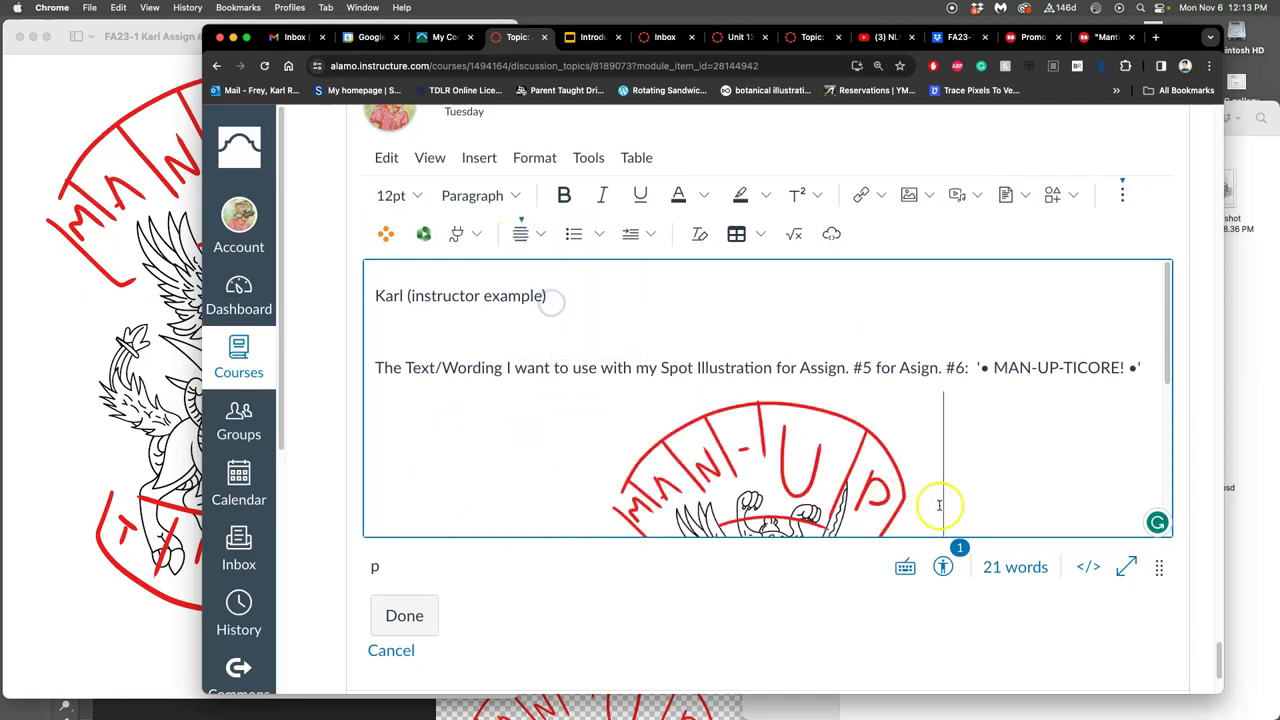
scroll(930, 500, "down", 5)
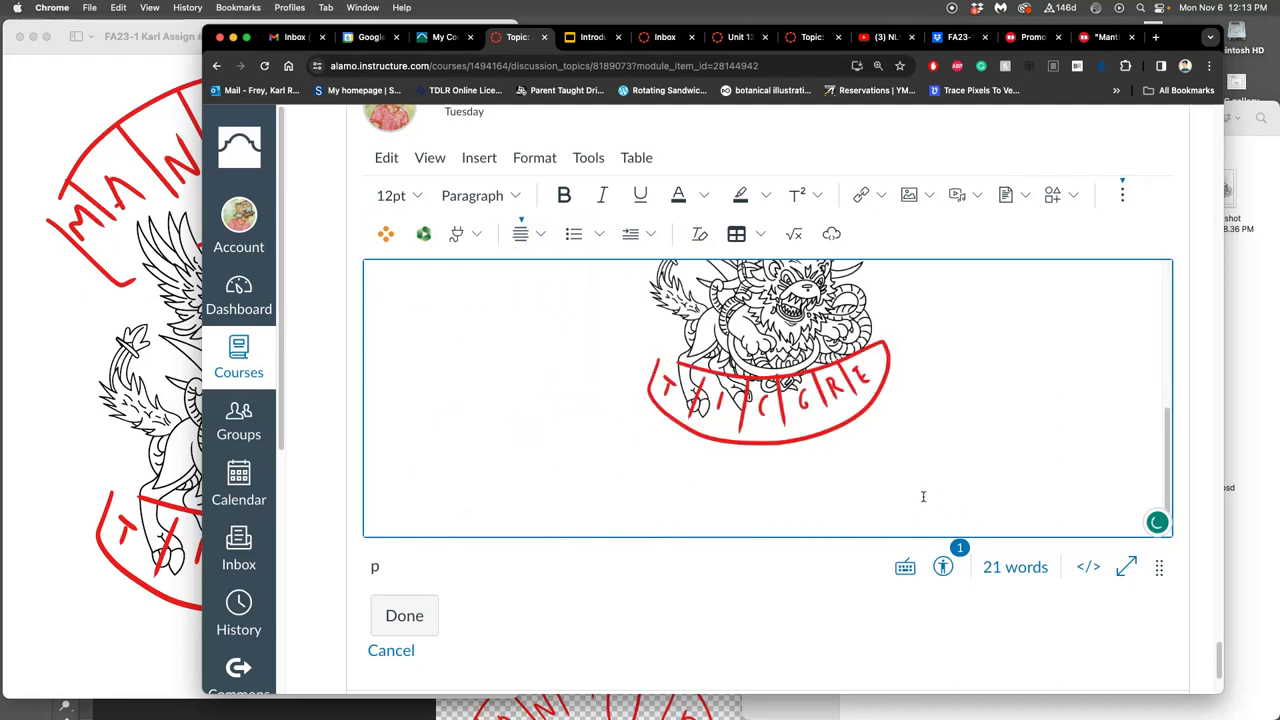
Step: Caption the image 'Text-Blocking Sketch combining your desired text with your spot illustration' and save the reply
type("Text-Bl")
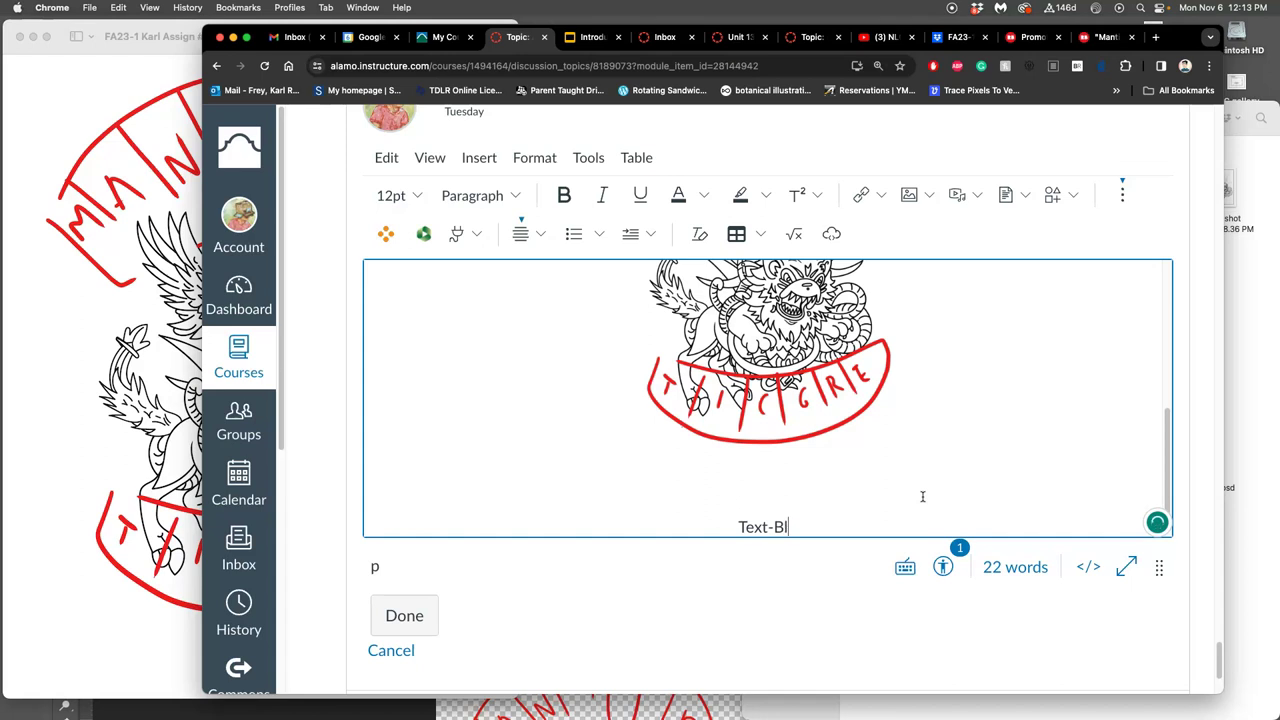
type("ocking Sketch")
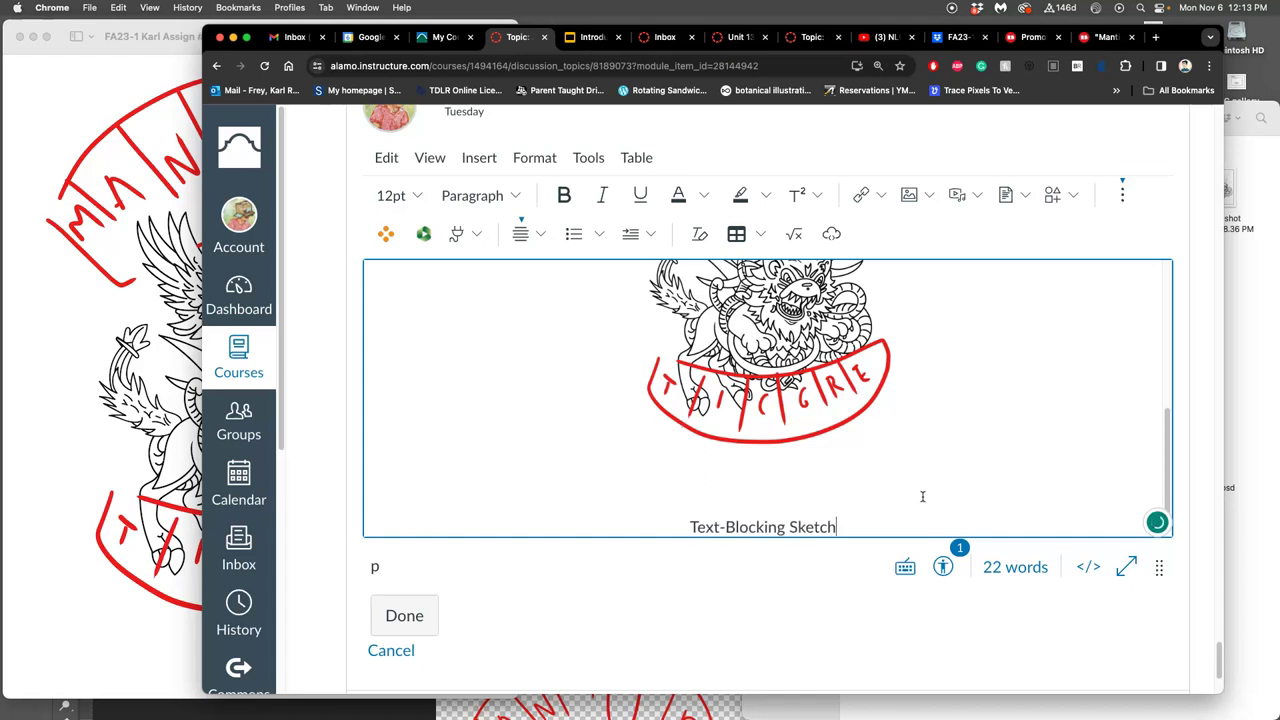
type(" combining y")
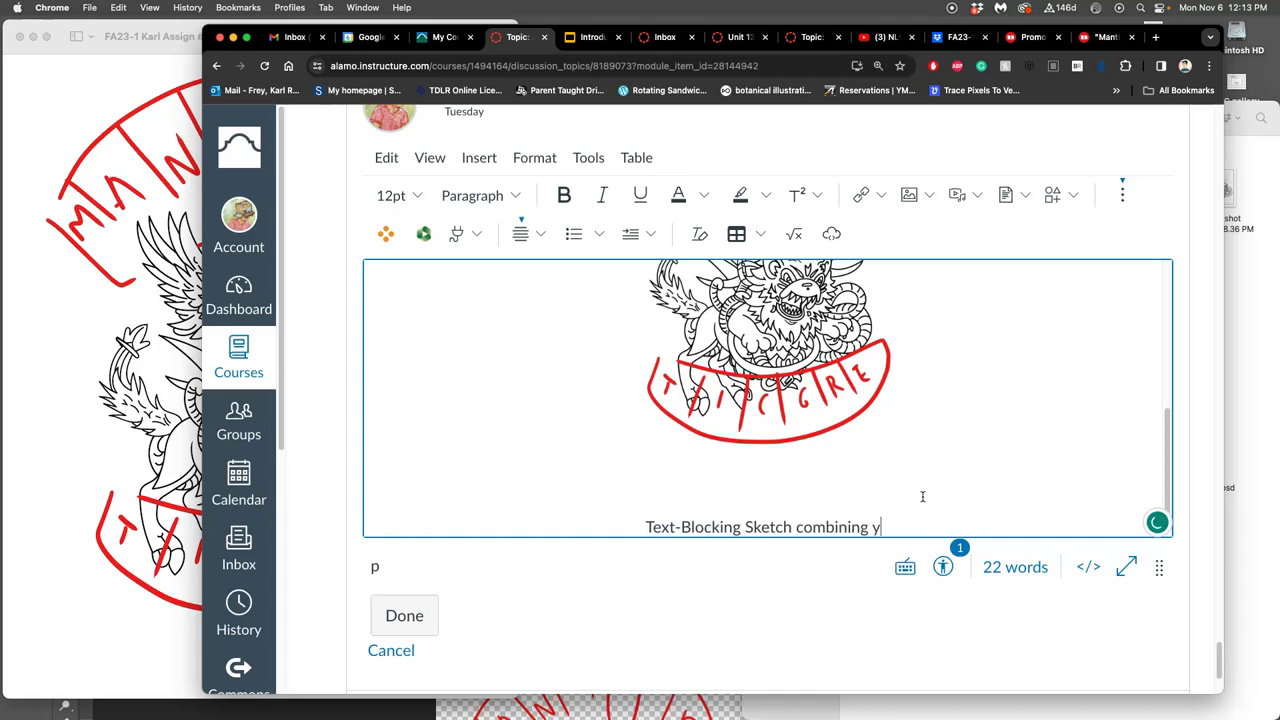
type("our desired t")
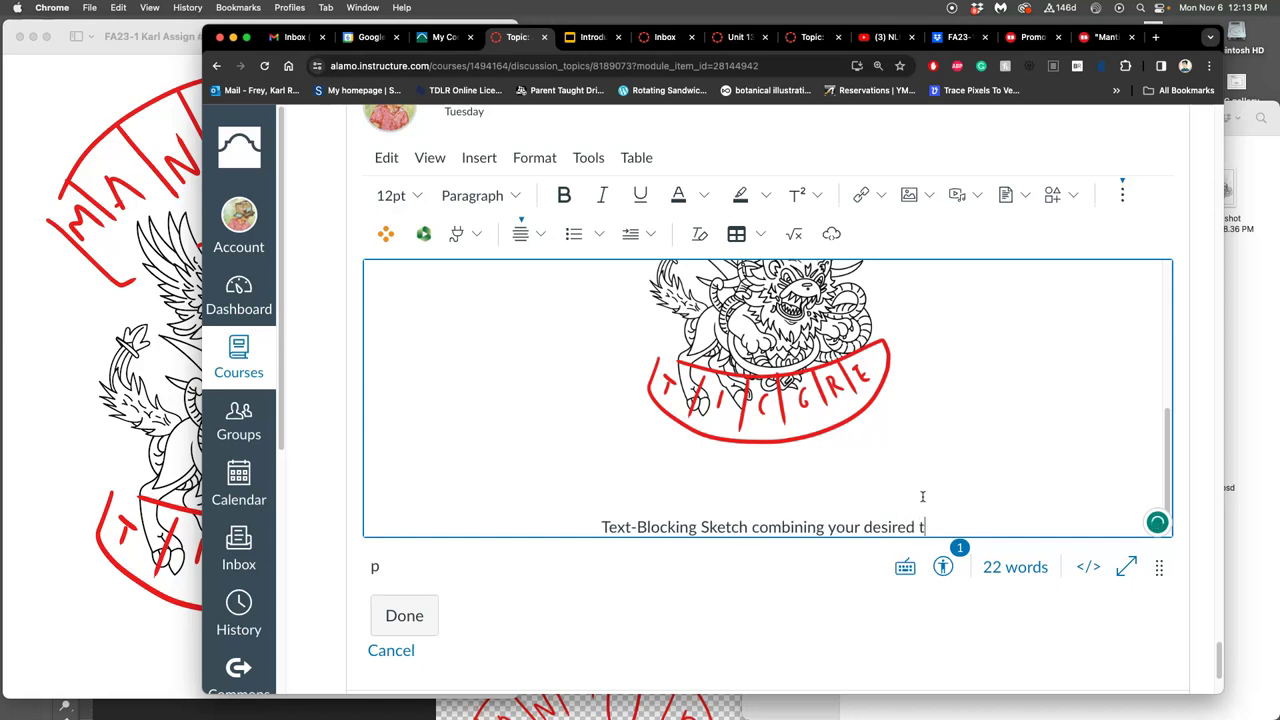
type("ext with your ")
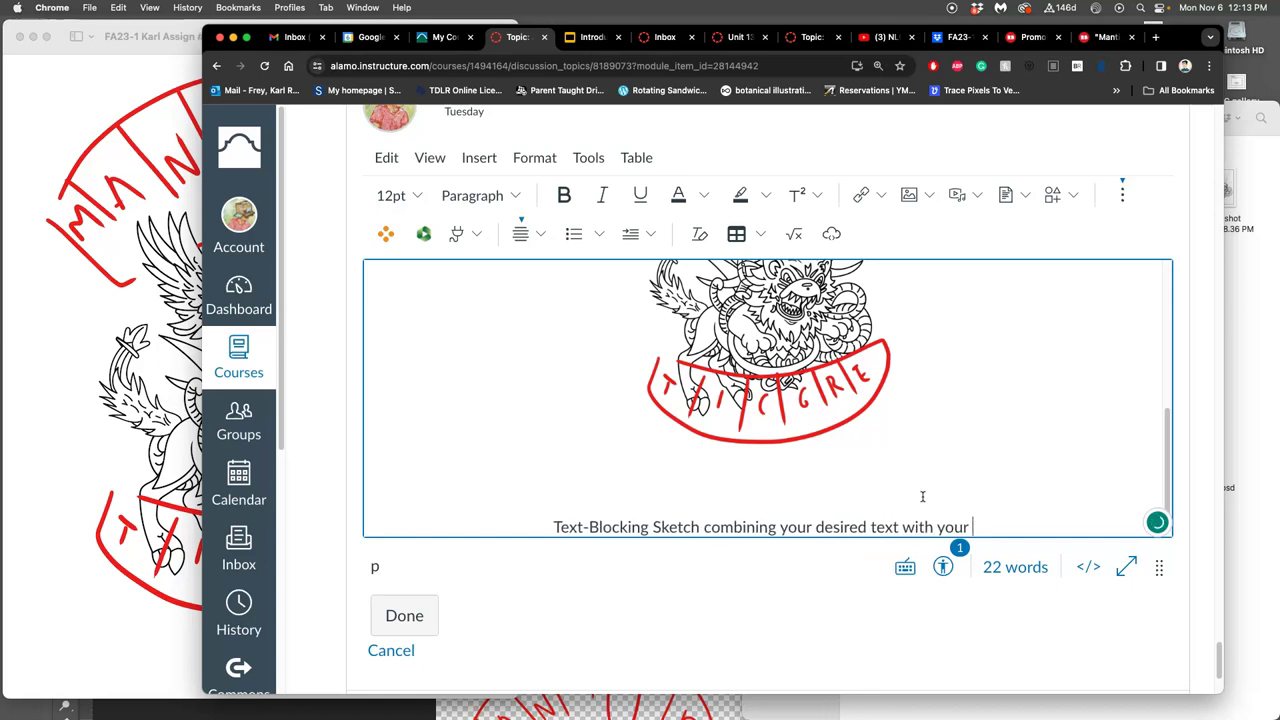
type("spot ill")
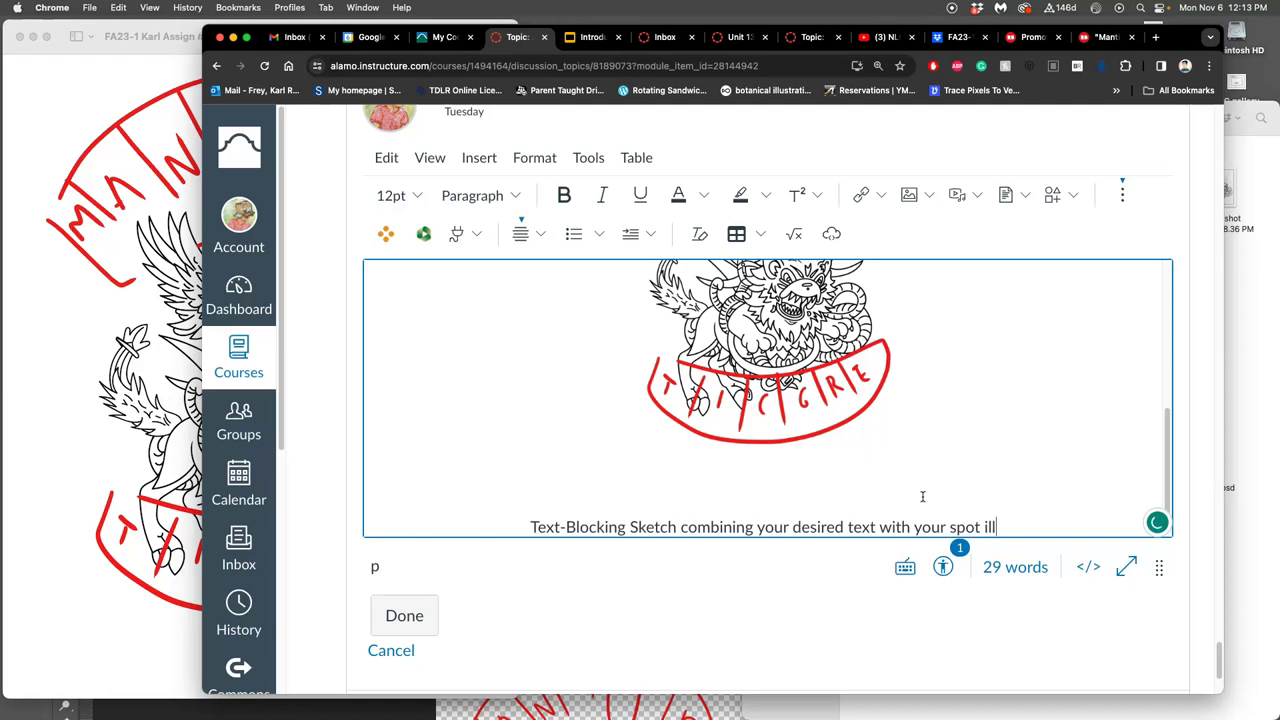
type("ustration")
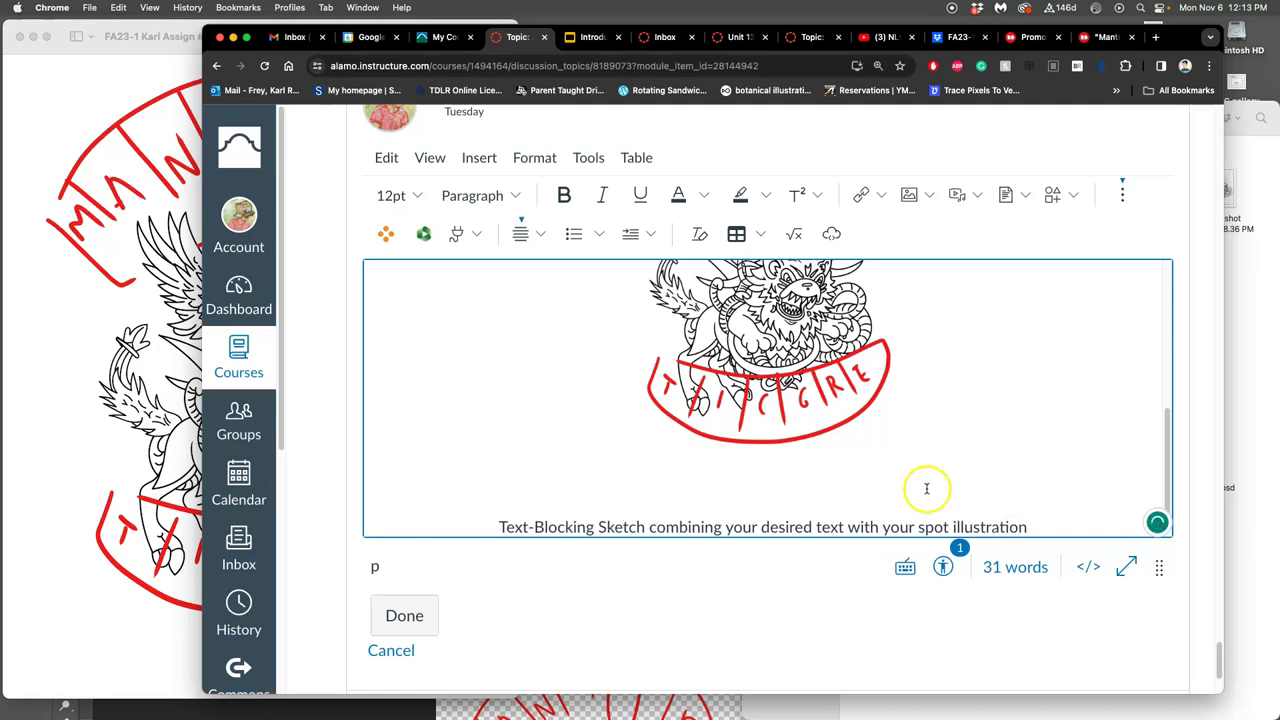
left_click(424, 610)
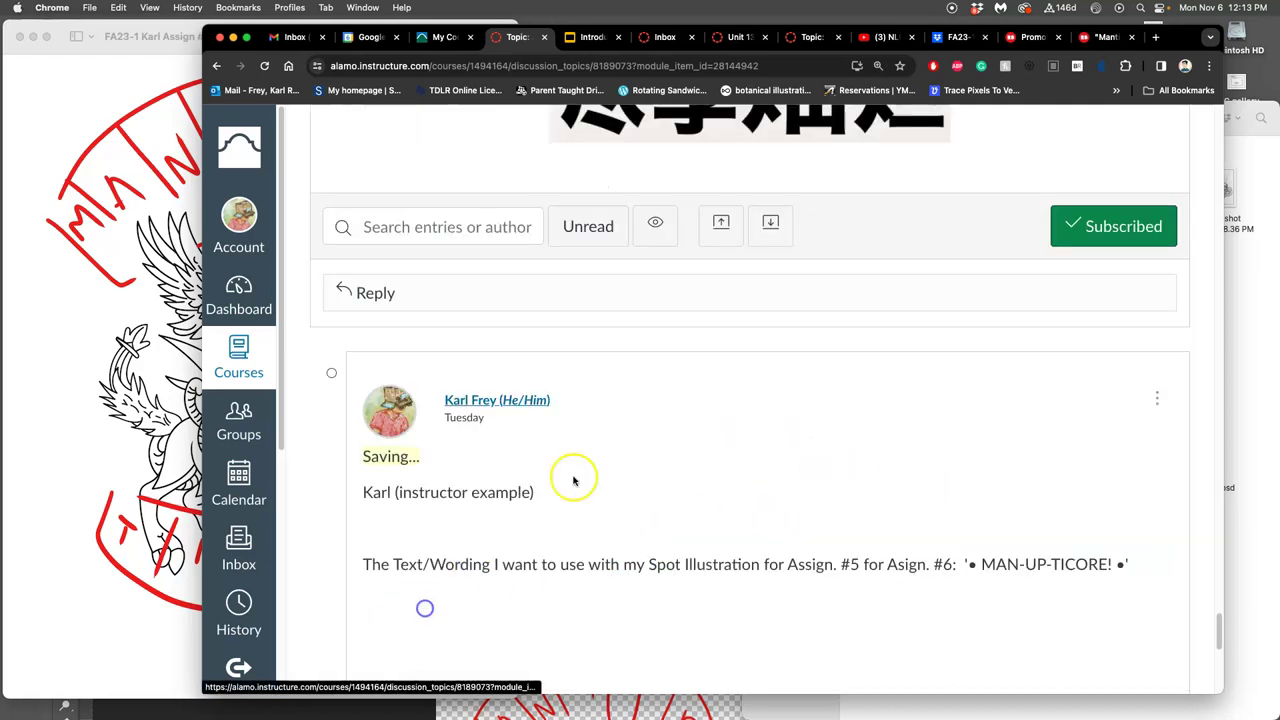
scroll(757, 457, "down", 5)
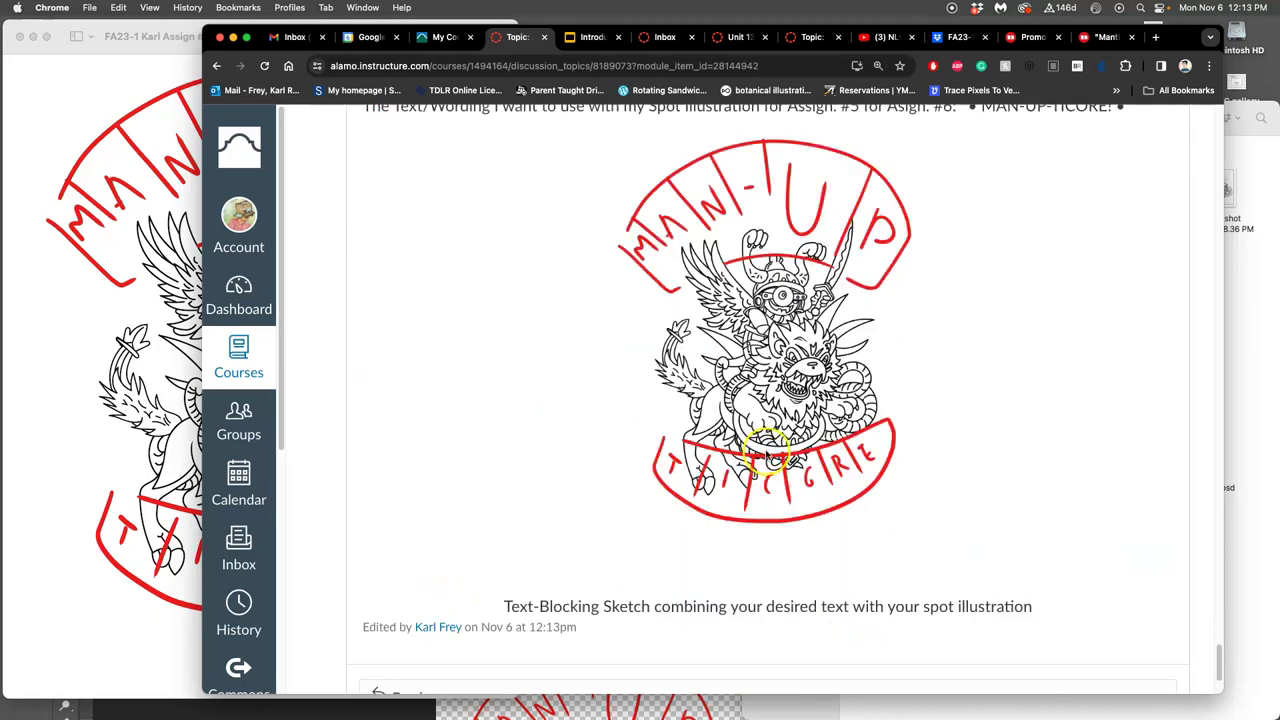